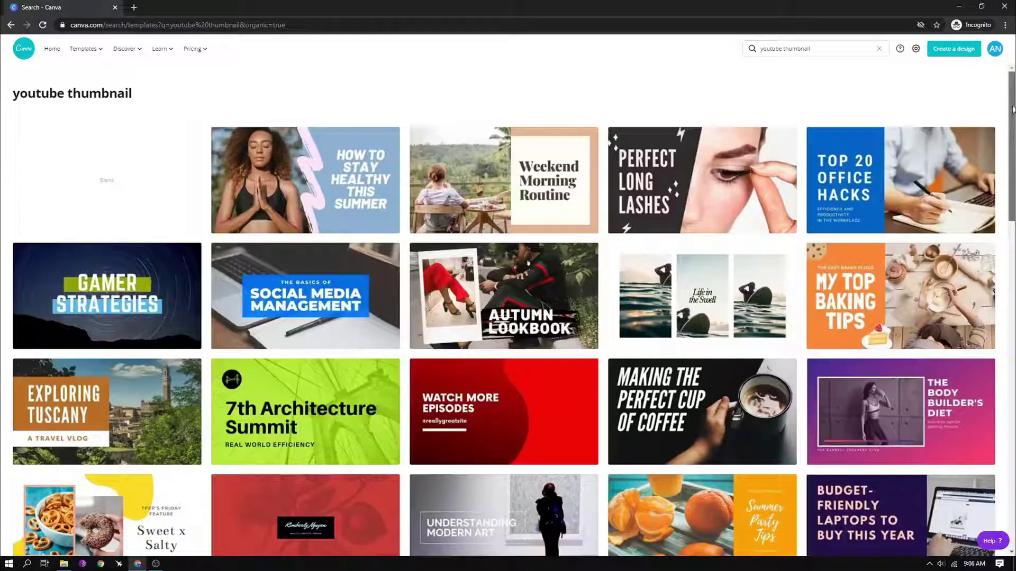
Look over the YouTube thumbnail templates and open the blank one as a new design.
{"action": "scroll", "coordinate": [504, 313], "scroll_direction": "up", "scroll_amount": 10}
{"action": "scroll", "coordinate": [887, 105], "scroll_direction": "up", "scroll_amount": 1}
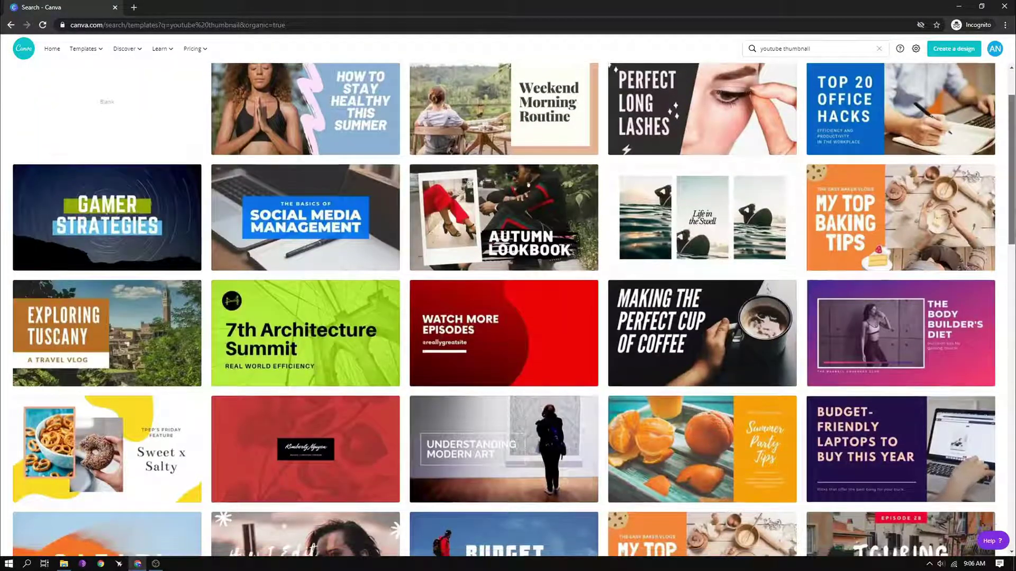
{"action": "scroll", "coordinate": [887, 106], "scroll_direction": "down", "scroll_amount": 4}
{"action": "scroll", "coordinate": [887, 106], "scroll_direction": "up", "scroll_amount": 6}
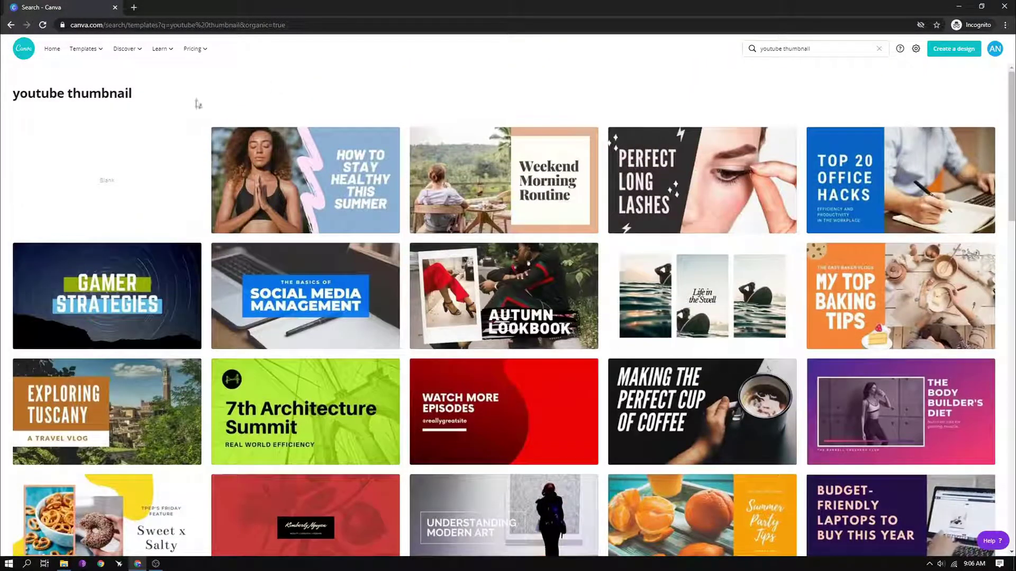
{"action": "left_click", "coordinate": [100, 194]}
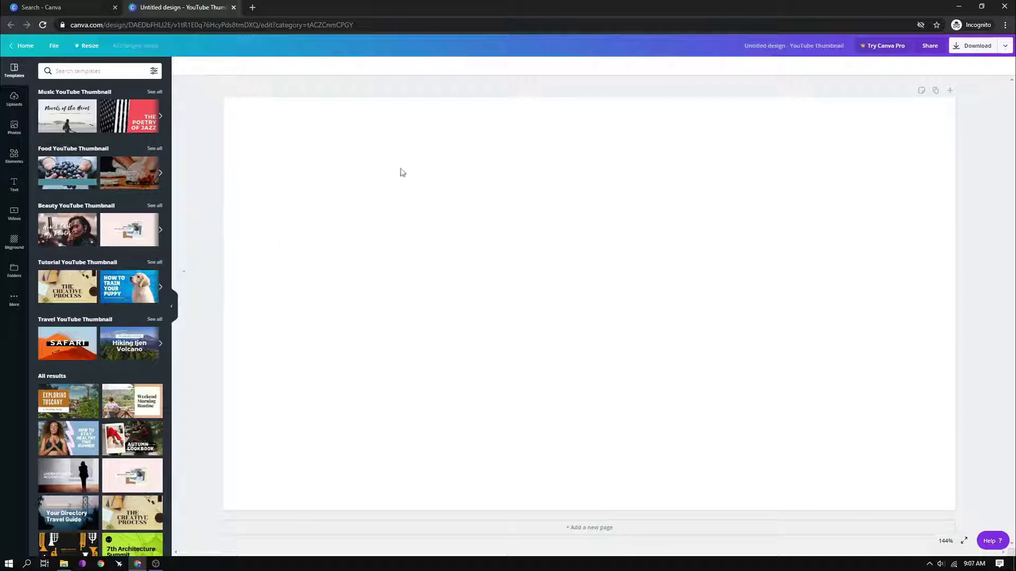
Set the blank page's background colour to medium gray from the default colors.
{"action": "left_click", "coordinate": [365, 189]}
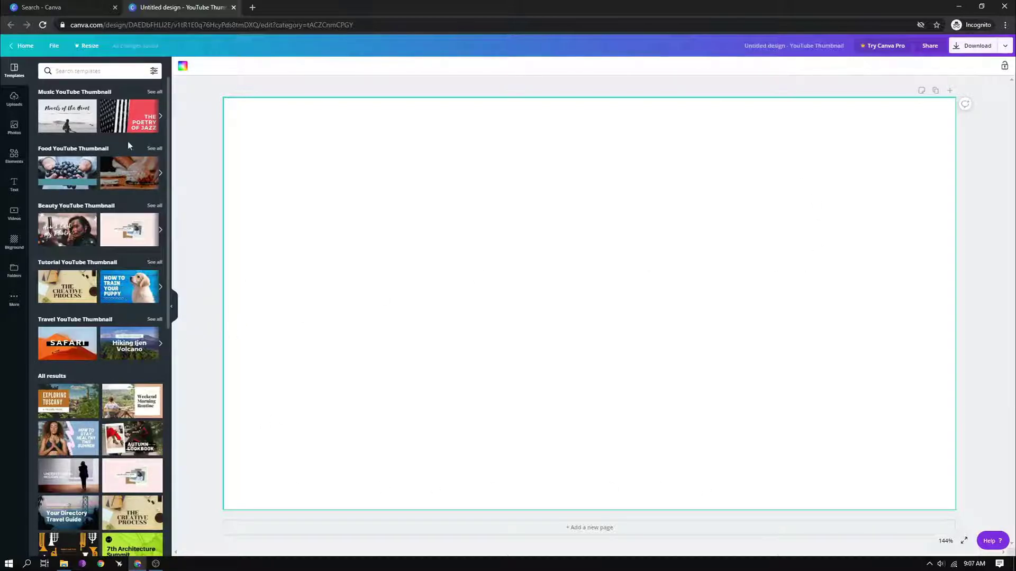
{"action": "left_click", "coordinate": [183, 66]}
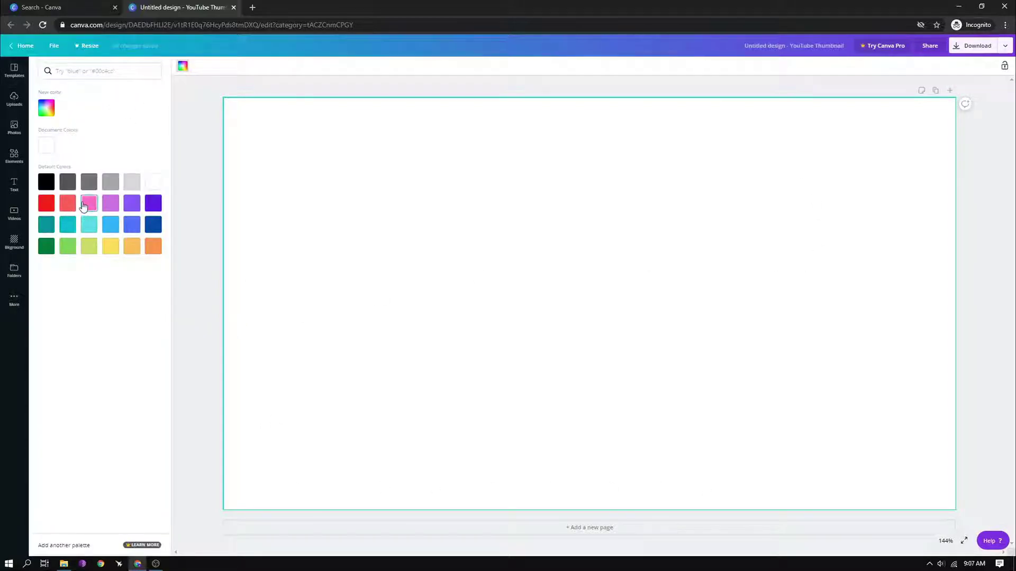
{"action": "left_click", "coordinate": [111, 182]}
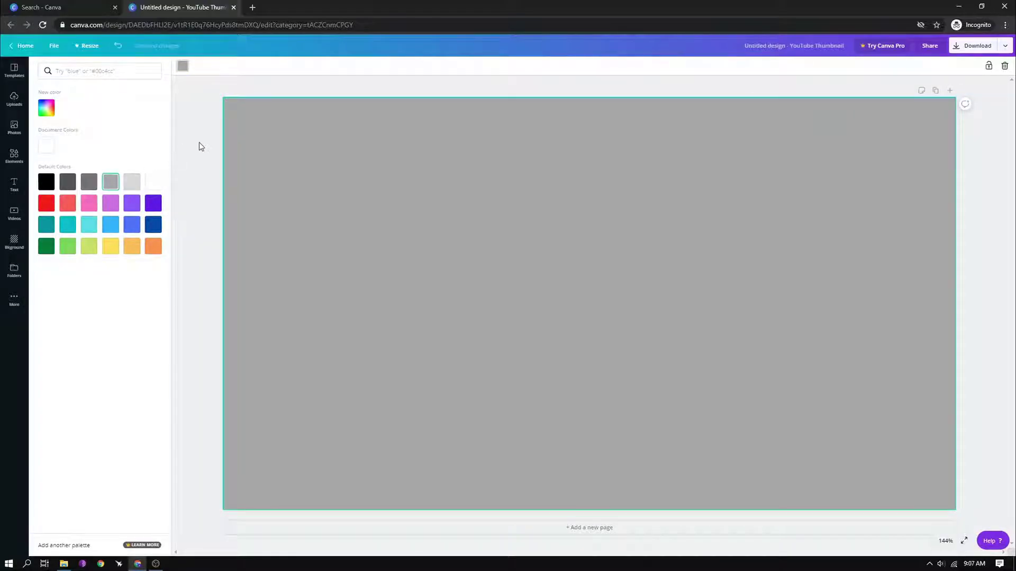
{"action": "left_click", "coordinate": [201, 147]}
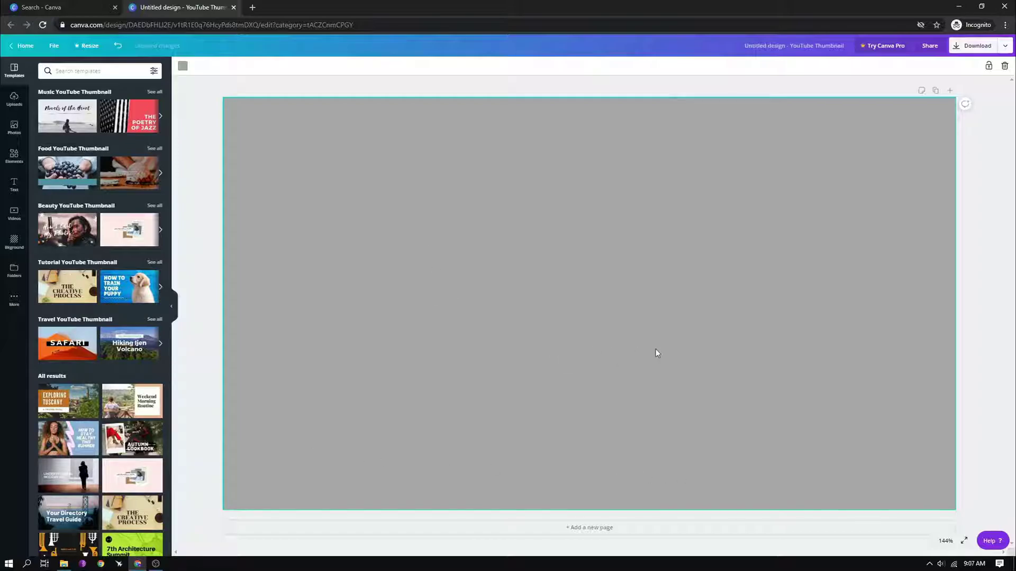
Examine what the elements, photos and uploads libraries offer for the thumbnail.
{"action": "left_click", "coordinate": [13, 156]}
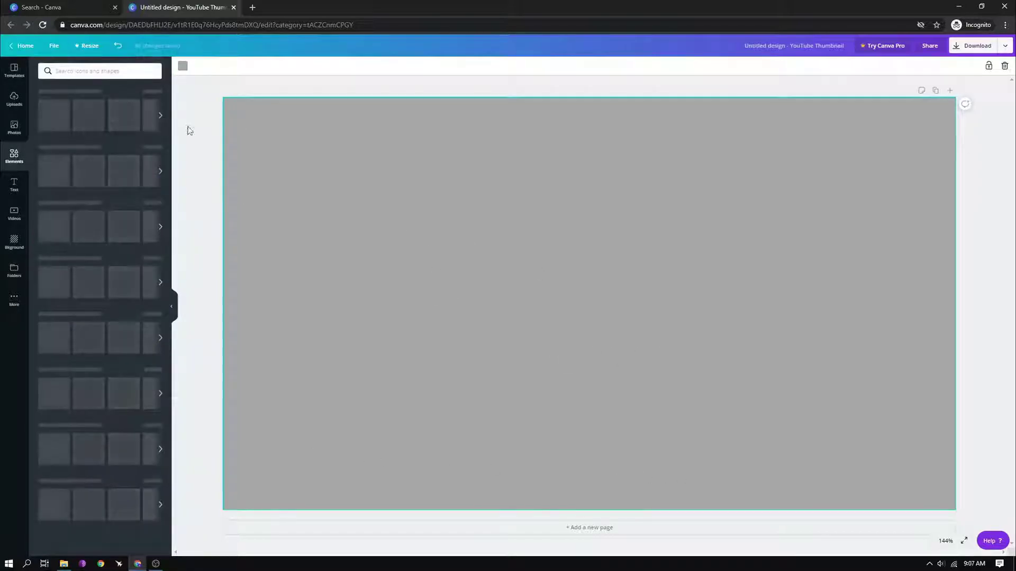
{"action": "left_click", "coordinate": [9, 131]}
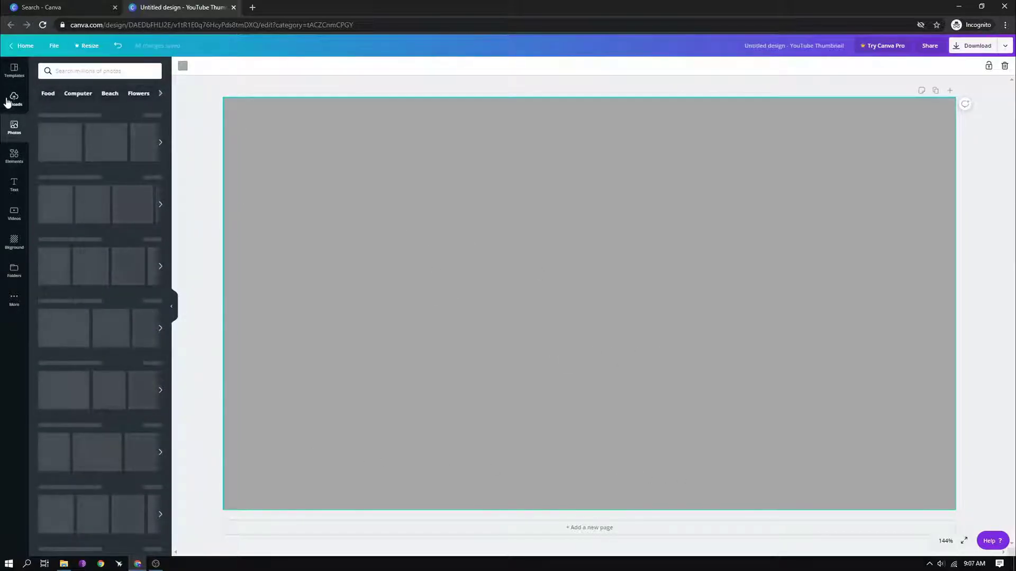
{"action": "left_click", "coordinate": [11, 98]}
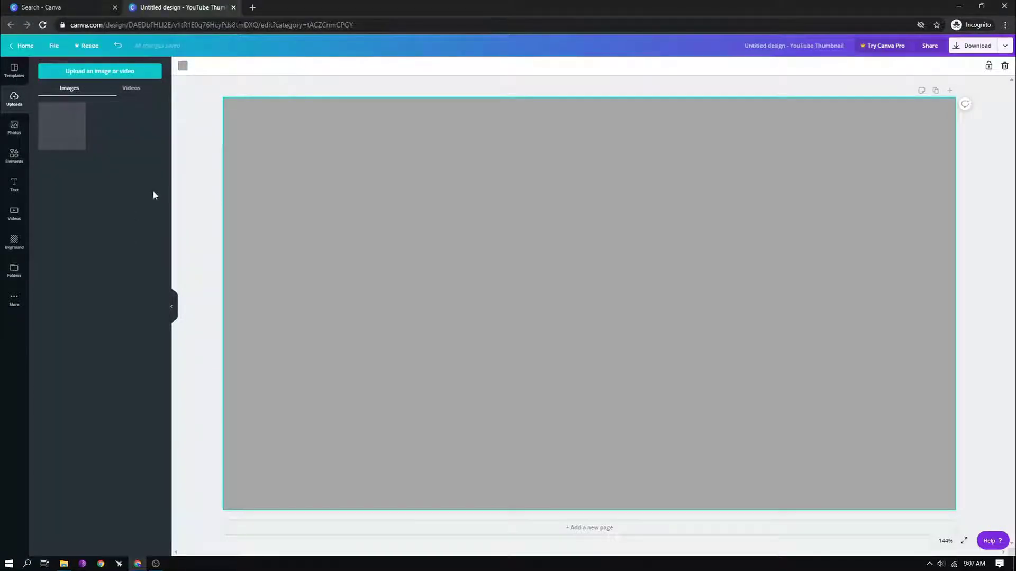
{"action": "left_click", "coordinate": [15, 129]}
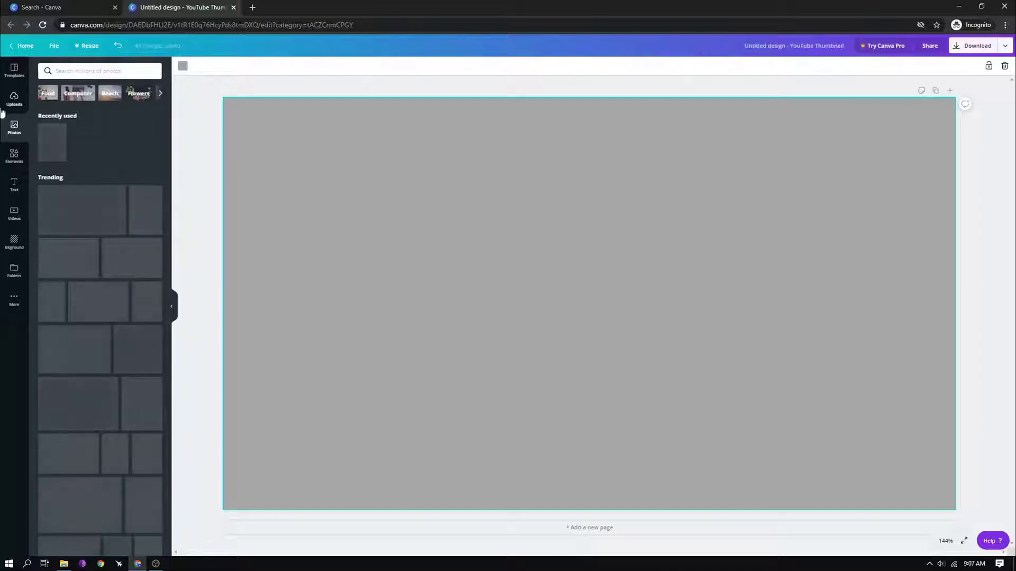
{"action": "left_click", "coordinate": [73, 73]}
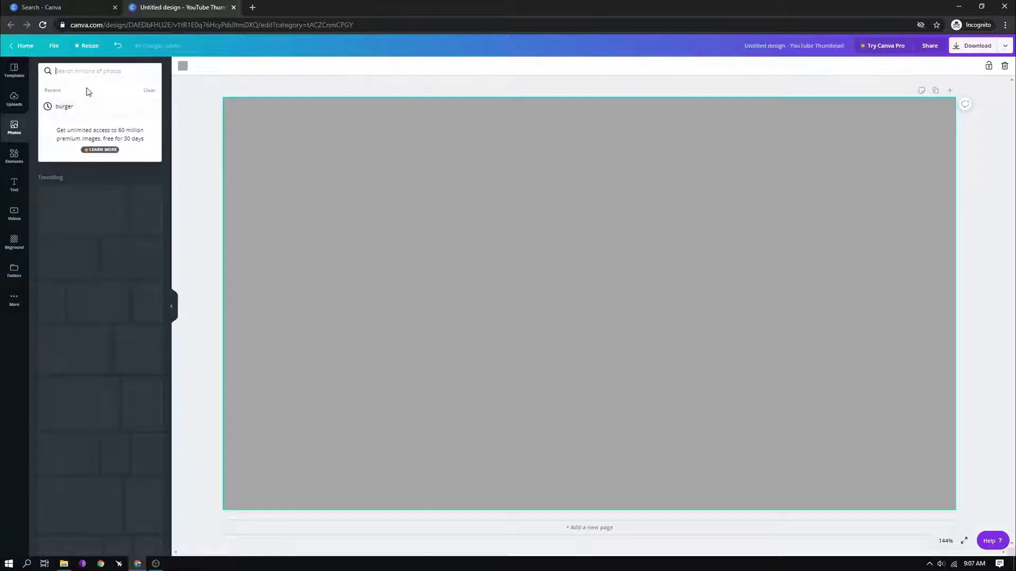
{"action": "left_click", "coordinate": [202, 175]}
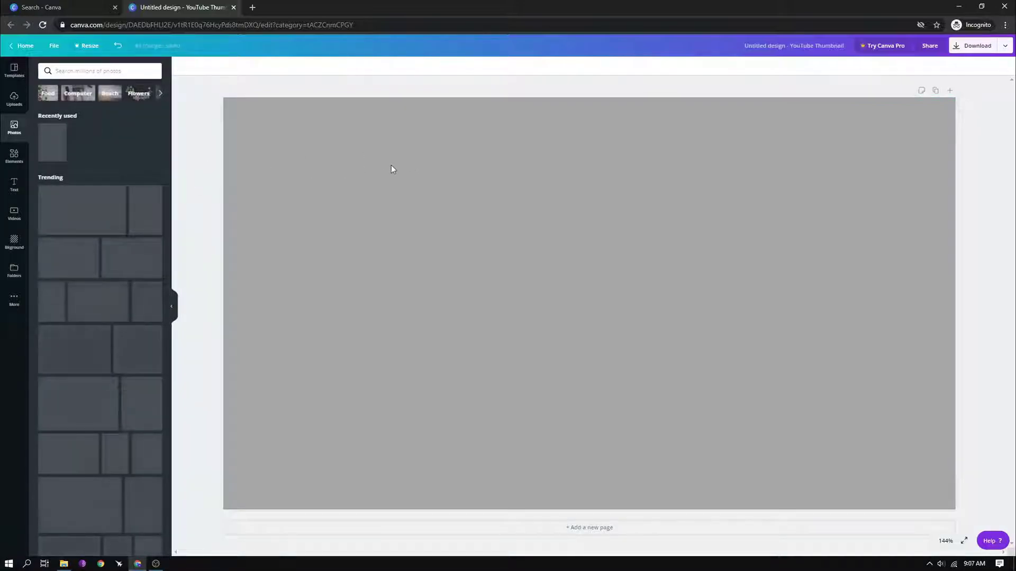
{"action": "left_click", "coordinate": [10, 156]}
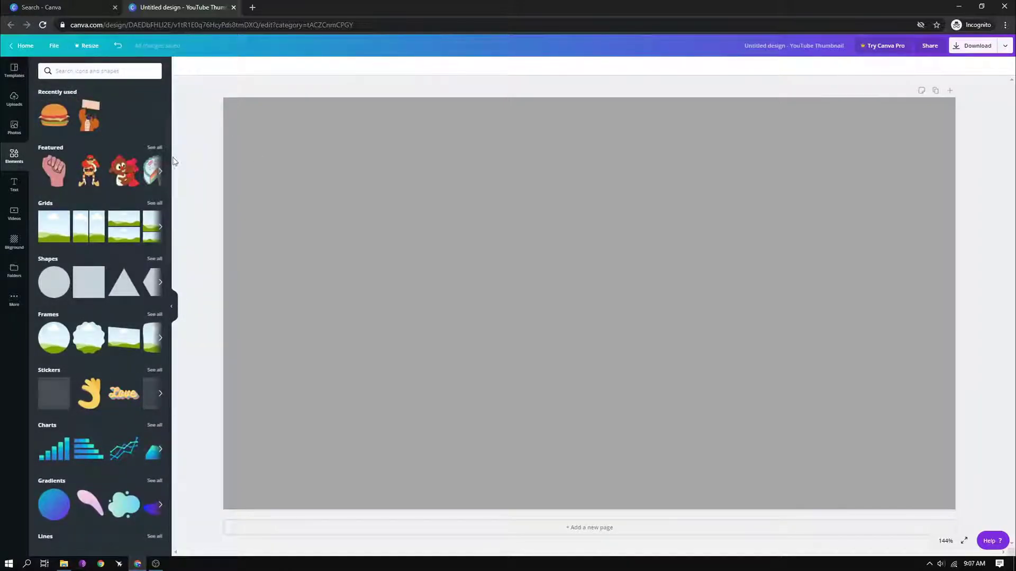
{"action": "left_click", "coordinate": [15, 131]}
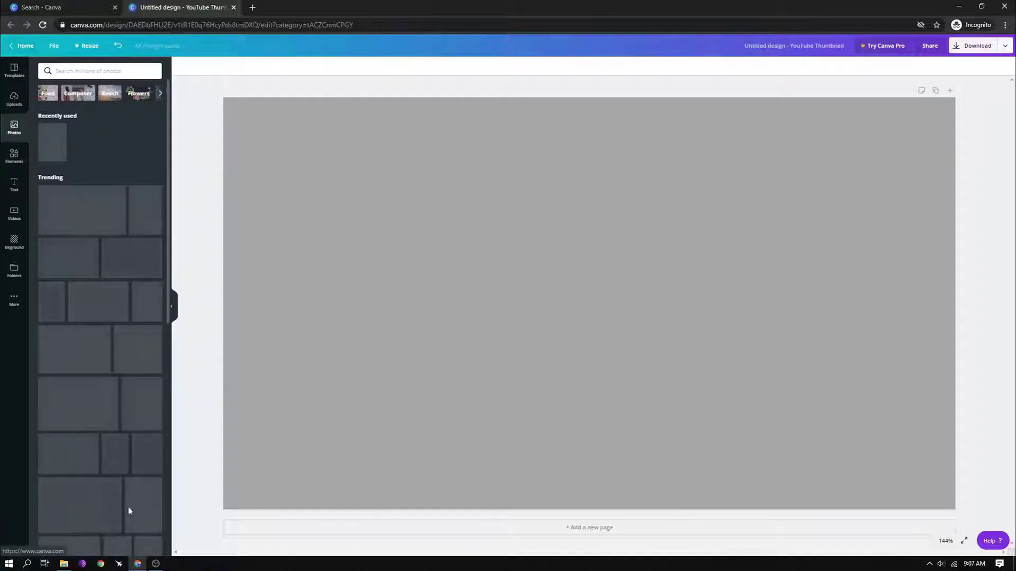
Insert a single-cell grid filling the page and view the full collection of grids.
{"action": "left_click", "coordinate": [3, 163]}
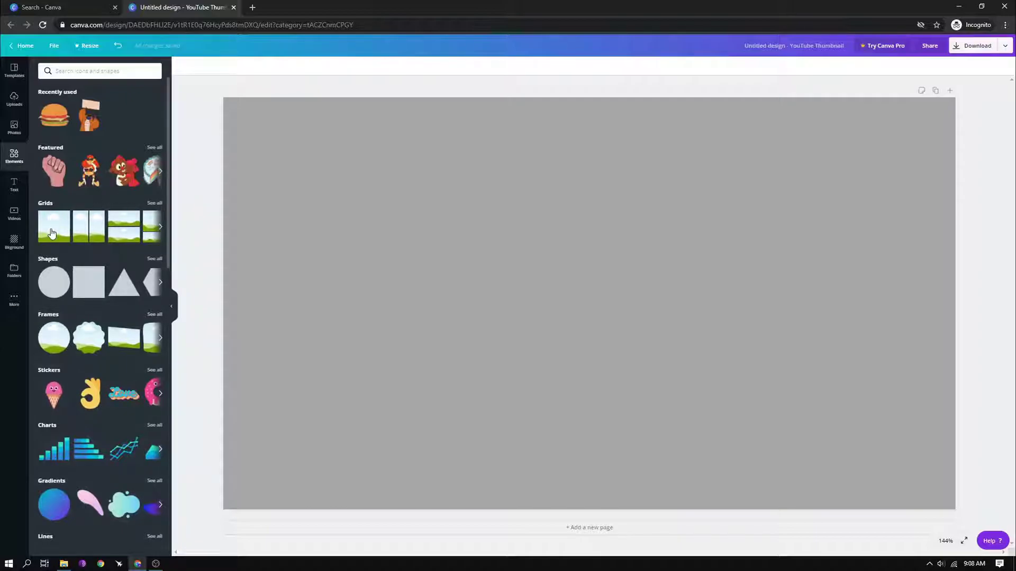
{"action": "left_click", "coordinate": [154, 212]}
{"action": "left_click", "coordinate": [154, 203]}
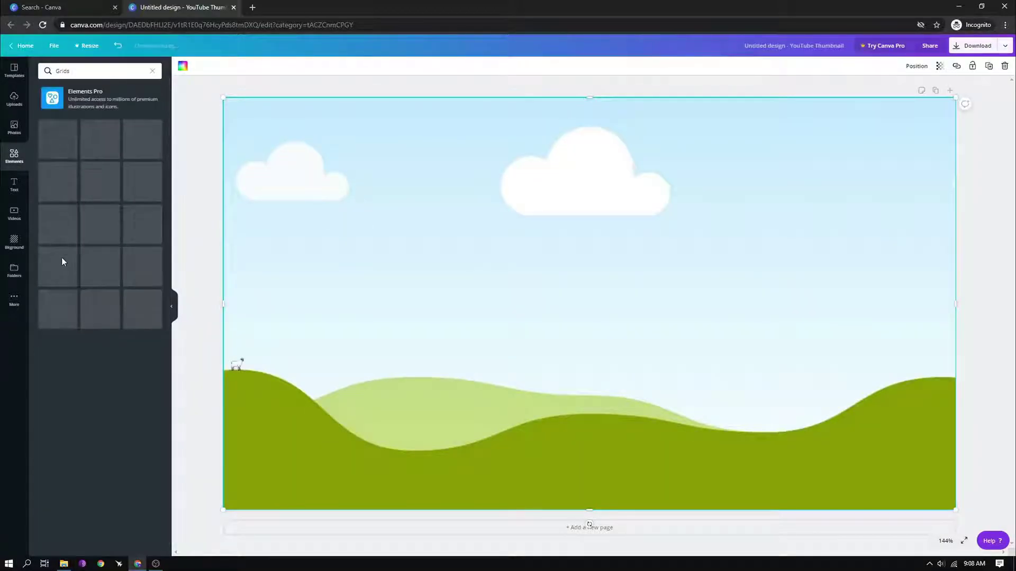
{"action": "scroll", "coordinate": [79, 476], "scroll_direction": "down", "scroll_amount": 3}
{"action": "scroll", "coordinate": [121, 310], "scroll_direction": "up", "scroll_amount": 3}
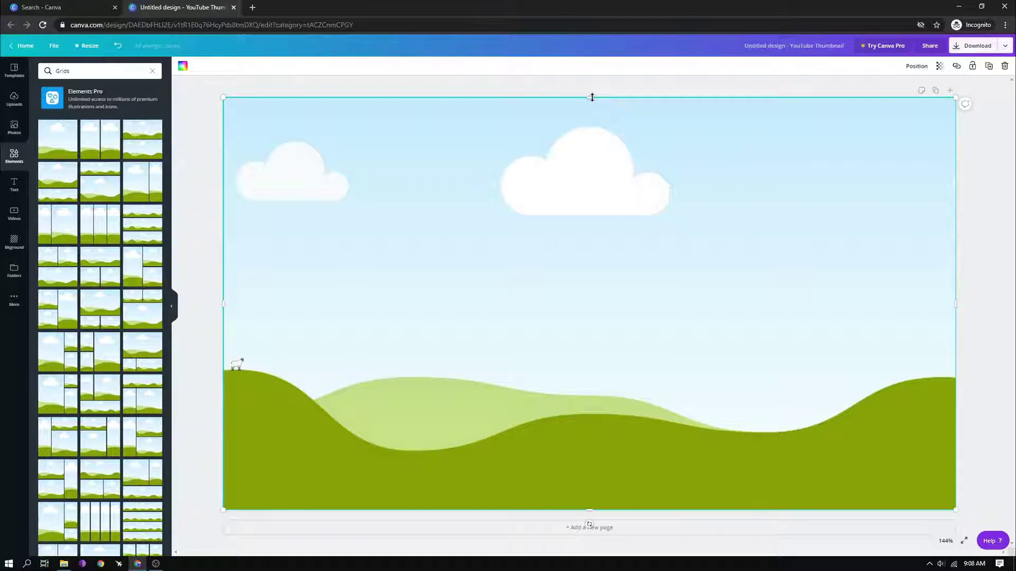
Shorten the single-cell grid from its upper edge to about two thirds of the page height.
{"action": "left_click_drag", "start_coordinate": [594, 104], "coordinate": [603, 231]}
{"action": "left_click", "coordinate": [328, 147]}
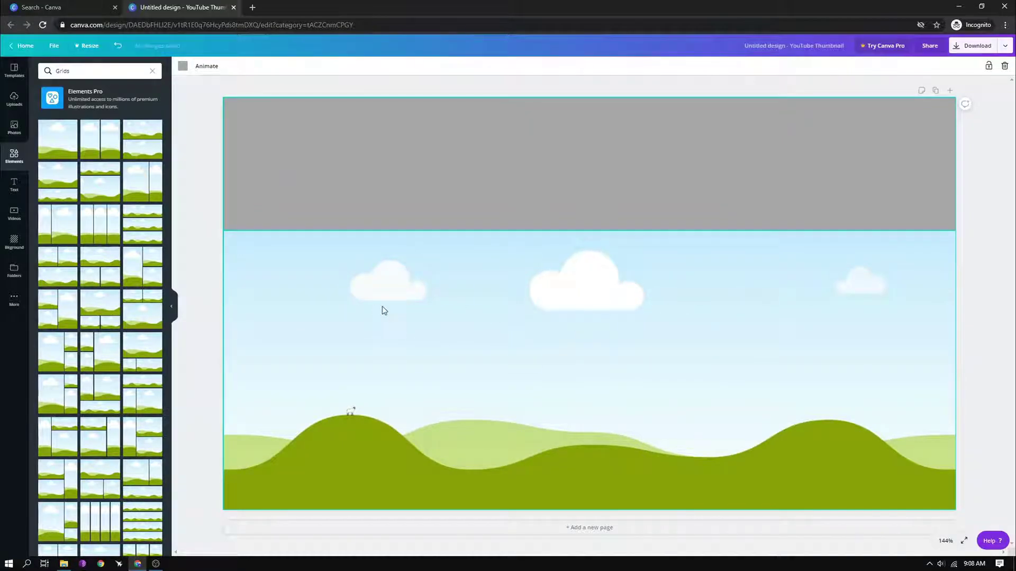
{"action": "left_click", "coordinate": [423, 312]}
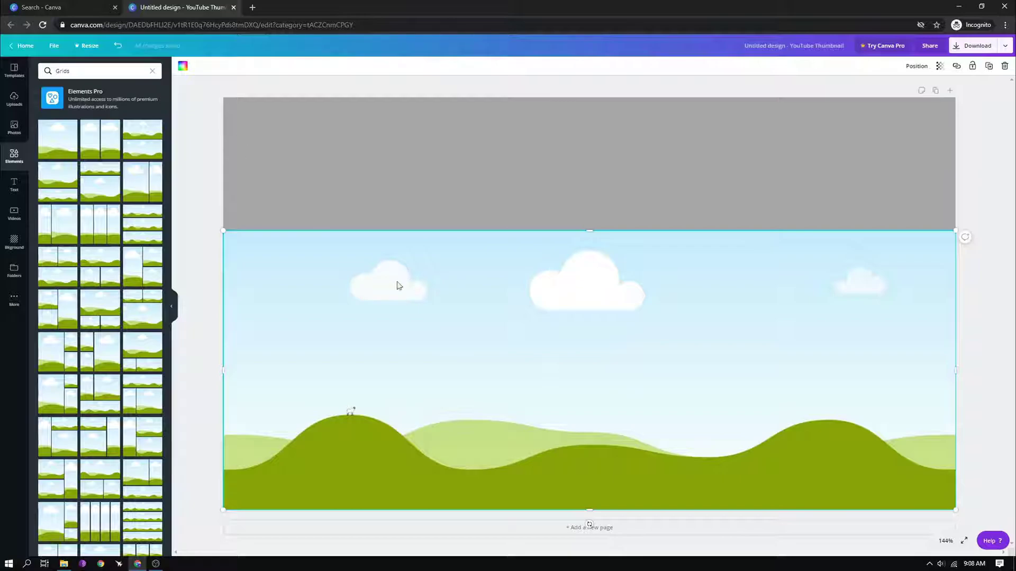
Apply the trending prism photo with the rainbow beam as the page background.
{"action": "left_click", "coordinate": [14, 127]}
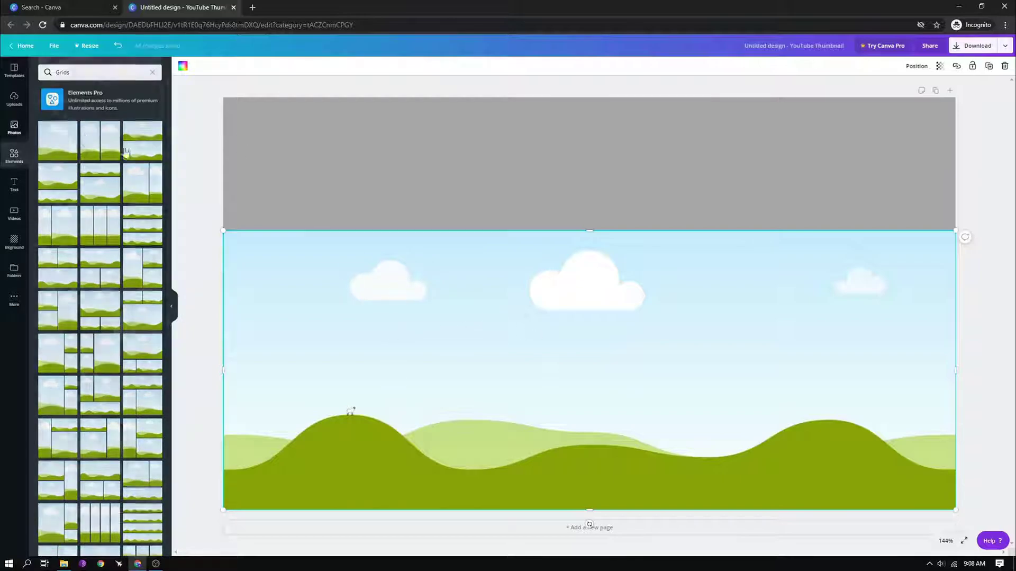
{"action": "left_click_drag", "start_coordinate": [57, 215], "coordinate": [264, 146]}
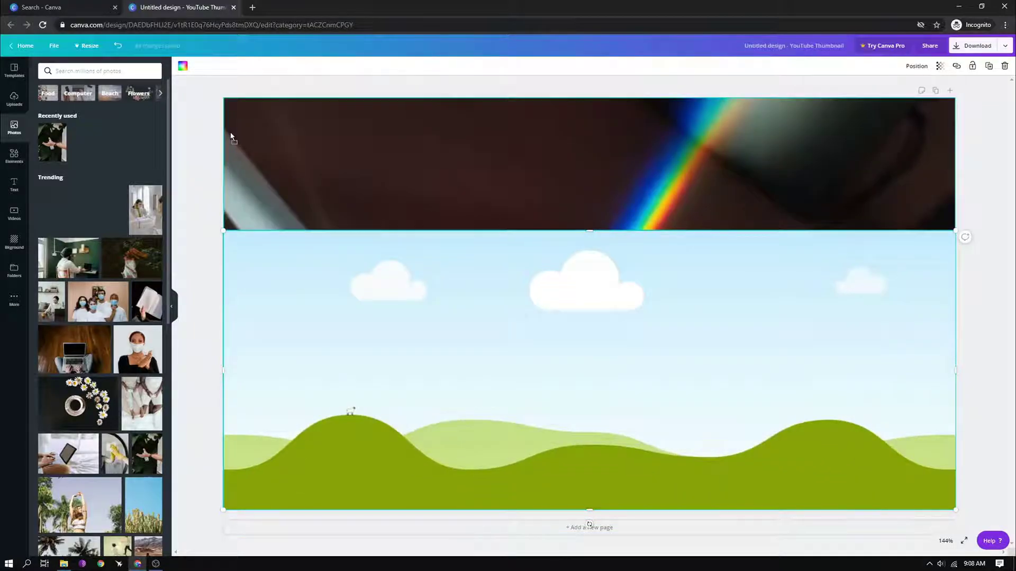
{"action": "key", "text": "Delete"}
{"action": "key", "text": "ctrl+z"}
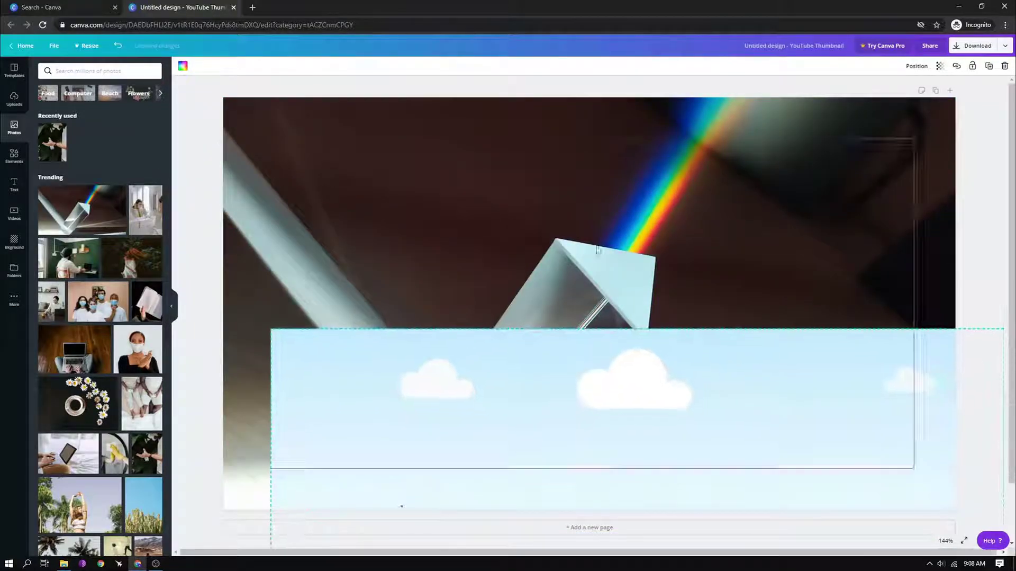
Realign the grid with the page's lower edge and fill it with the same prism photo.
{"action": "left_click_drag", "start_coordinate": [522, 408], "coordinate": [470, 305]}
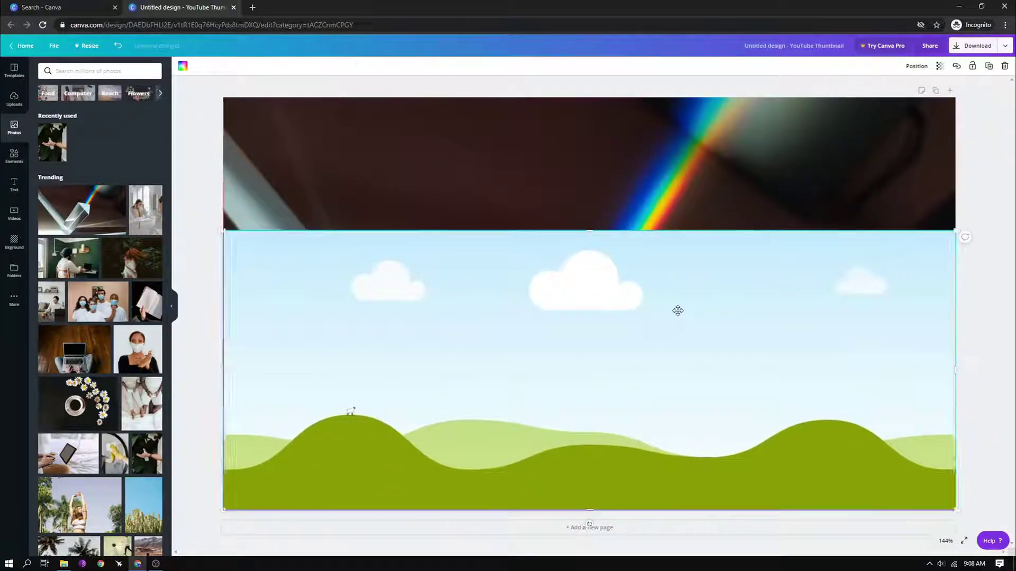
{"action": "left_click_drag", "start_coordinate": [303, 318], "coordinate": [300, 321]}
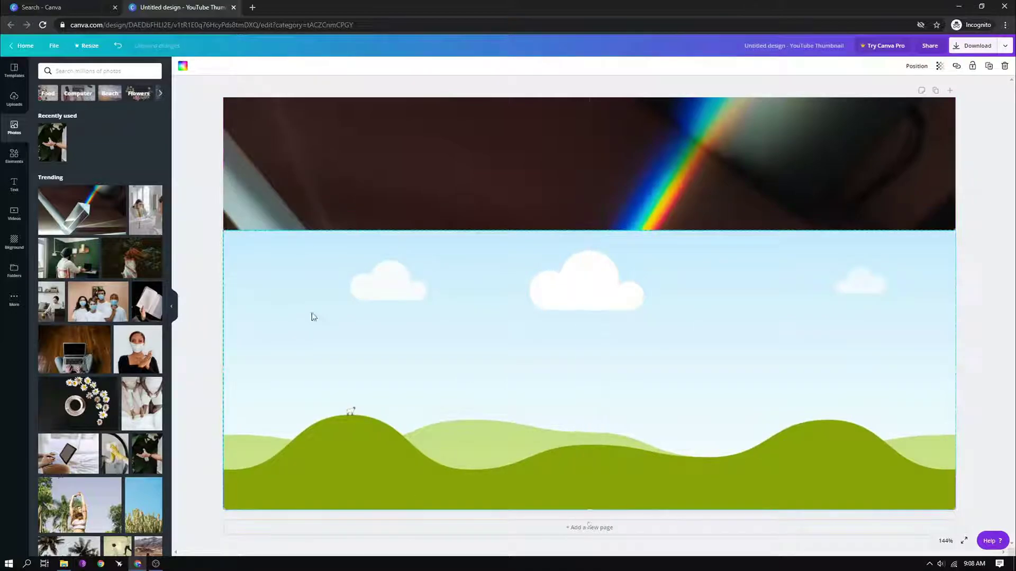
{"action": "key", "text": "Escape"}
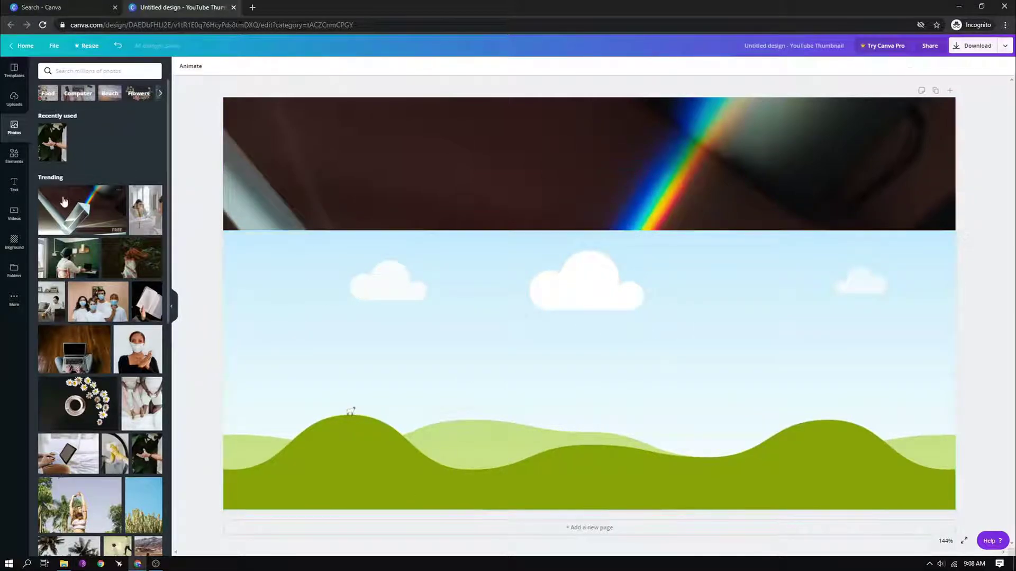
{"action": "left_click_drag", "start_coordinate": [88, 211], "coordinate": [272, 291]}
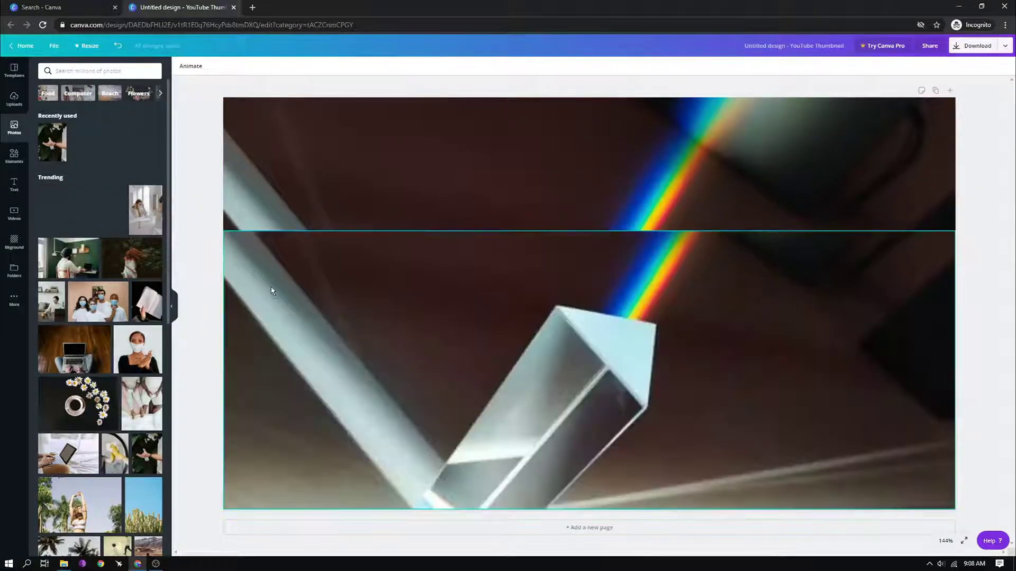
Delete the background photo and move the photo-filled grid up to about the page's vertical centre.
{"action": "left_click", "coordinate": [344, 175]}
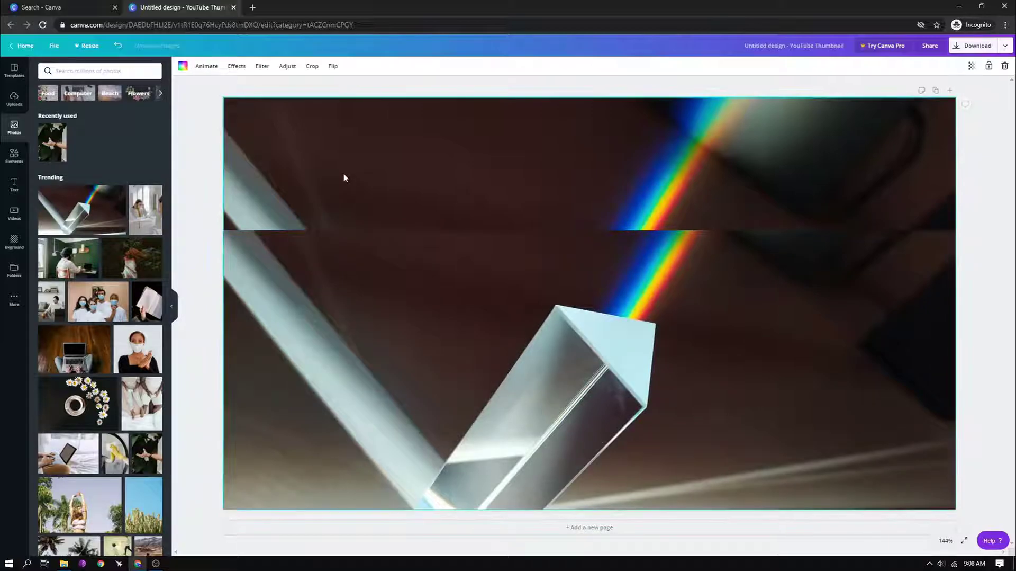
{"action": "left_click", "coordinate": [1005, 65]}
{"action": "left_click_drag", "start_coordinate": [654, 334], "coordinate": [649, 260]}
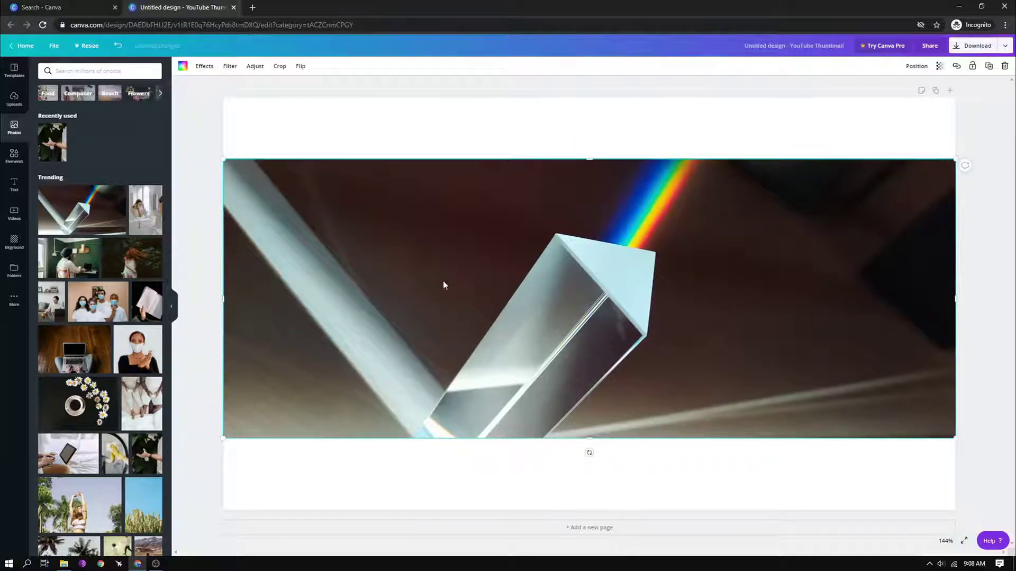
Insert a two-column grid across the page and delete the single-cell photo grid lying over it.
{"action": "left_click", "coordinate": [14, 155]}
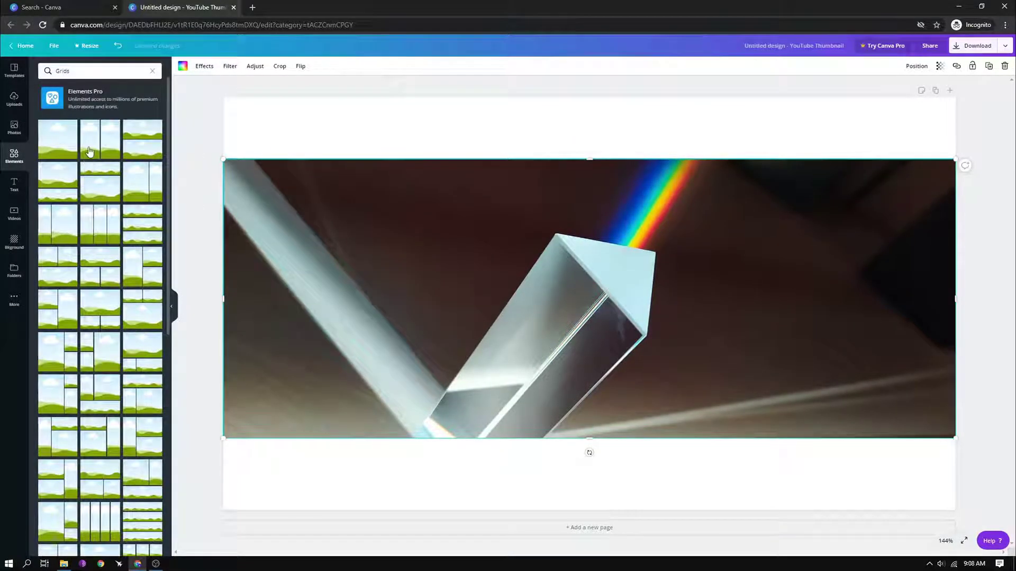
{"action": "left_click", "coordinate": [89, 152]}
{"action": "left_click_drag", "start_coordinate": [732, 246], "coordinate": [738, 279]}
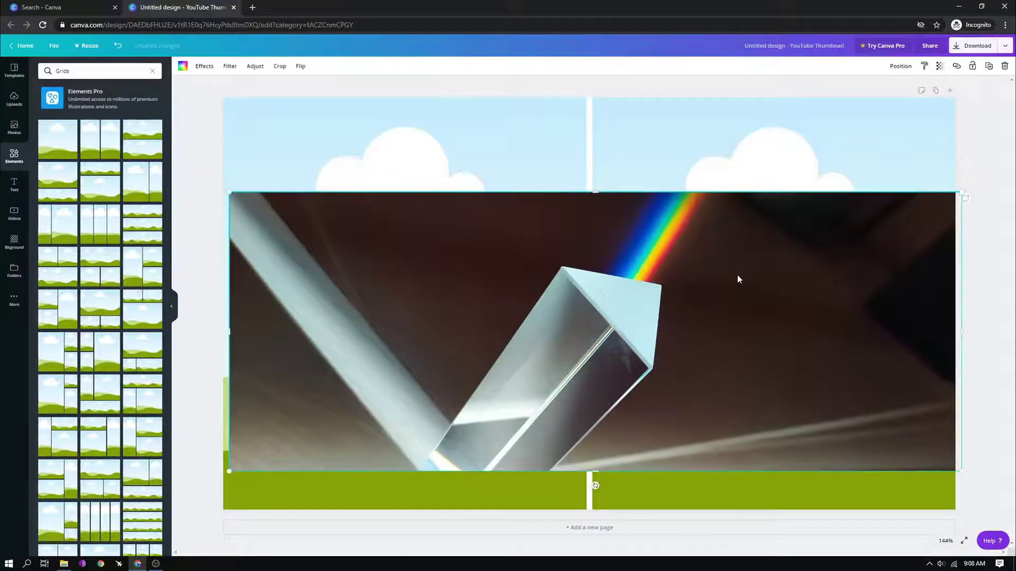
{"action": "key", "text": "Delete"}
{"action": "key", "text": "Delete"}
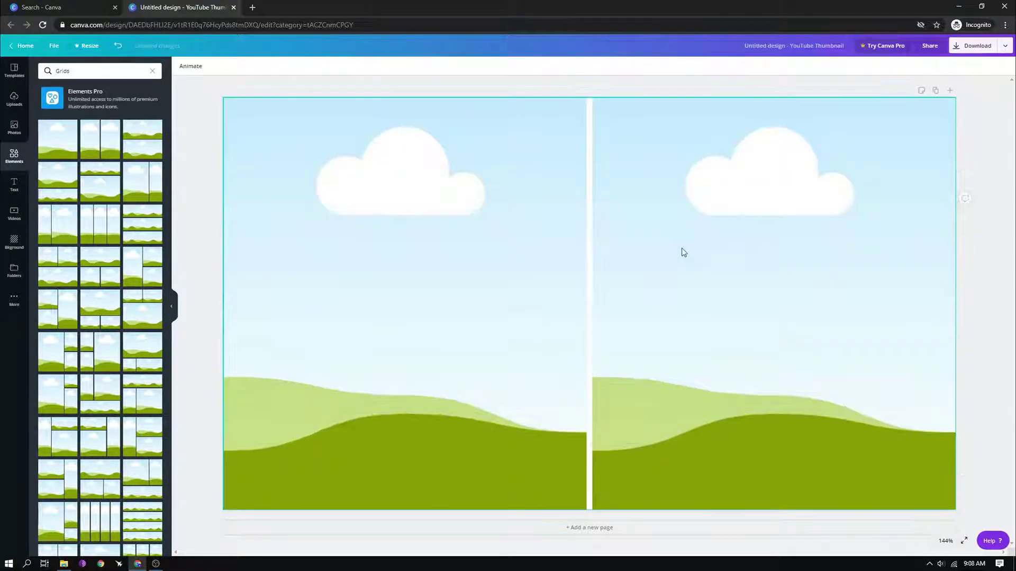
Fill both columns of the grid with the trending prism photo.
{"action": "left_click", "coordinate": [14, 127]}
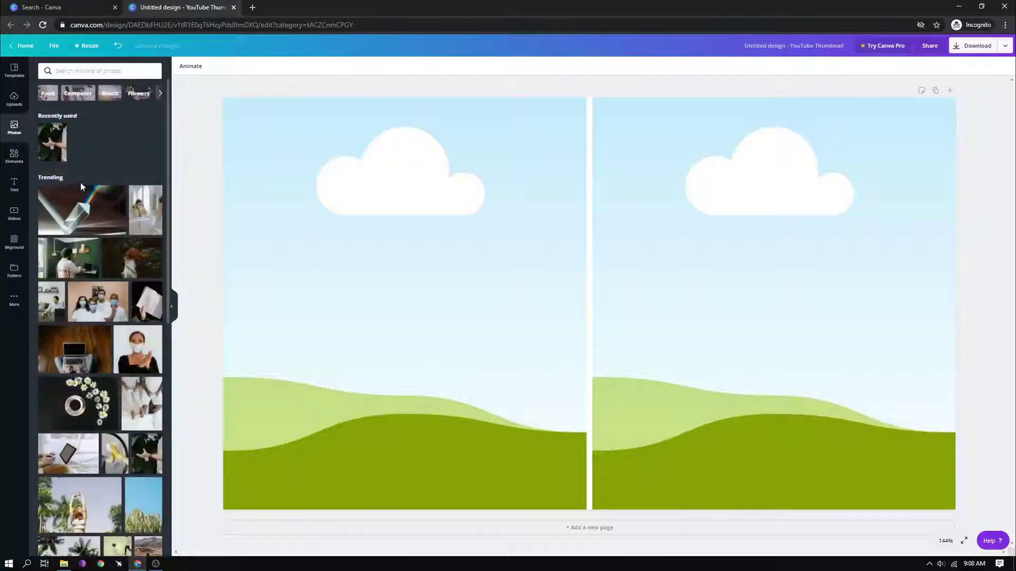
{"action": "left_click_drag", "start_coordinate": [82, 212], "coordinate": [297, 208]}
{"action": "left_click_drag", "start_coordinate": [87, 213], "coordinate": [662, 233]}
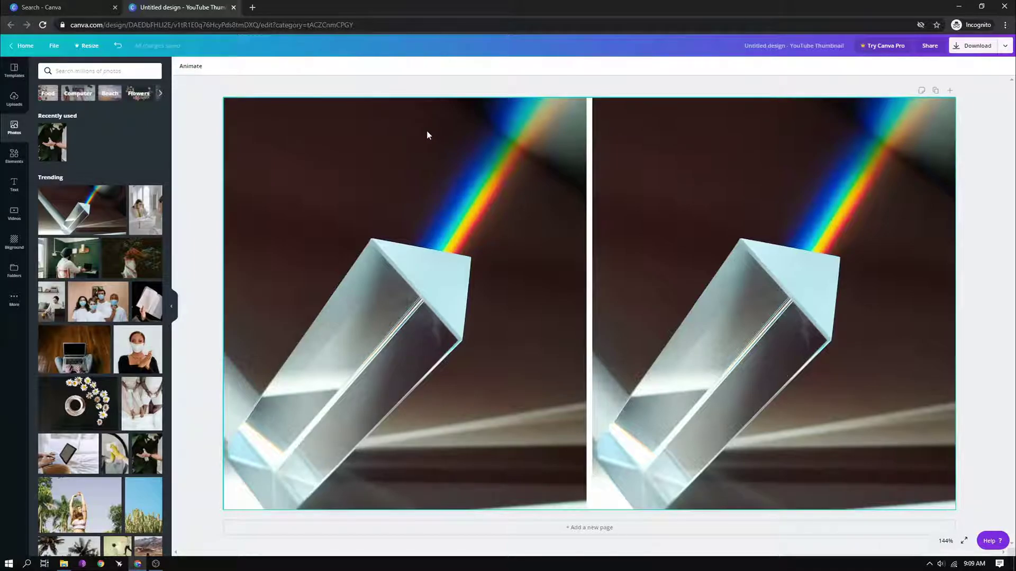
Add a body text box to the page over the two-column photo grid.
{"action": "left_click", "coordinate": [14, 185]}
{"action": "left_click", "coordinate": [85, 153]}
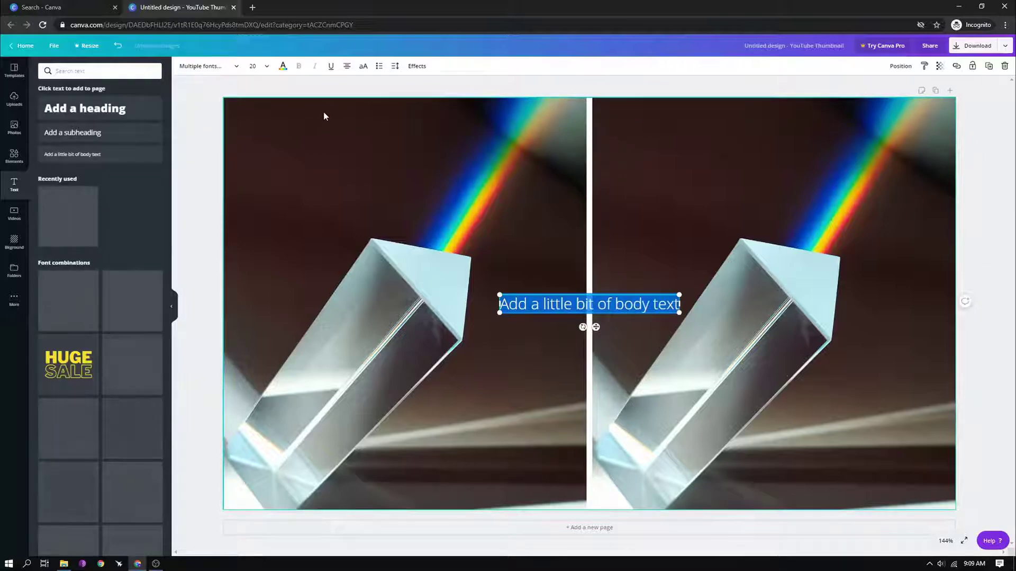
Replace the body text with "Before", enlarge it to about size 70.5 and place it near the top of the first photo.
{"action": "key", "text": "BackSpace"}
{"action": "type", "text": "Before"}
{"action": "key", "text": "Escape"}
{"action": "left_click_drag", "start_coordinate": [579, 287], "coordinate": [529, 205]}
{"action": "left_click_drag", "start_coordinate": [464, 137], "coordinate": [422, 114]}
Duplicate the "Before" text and place the copy over the upper part of the second photo.
{"action": "left_click", "coordinate": [731, 190]}
{"action": "left_click", "coordinate": [411, 162]}
{"action": "right_click", "coordinate": [411, 162]}
{"action": "left_click", "coordinate": [433, 171]}
{"action": "right_click", "coordinate": [558, 179]}
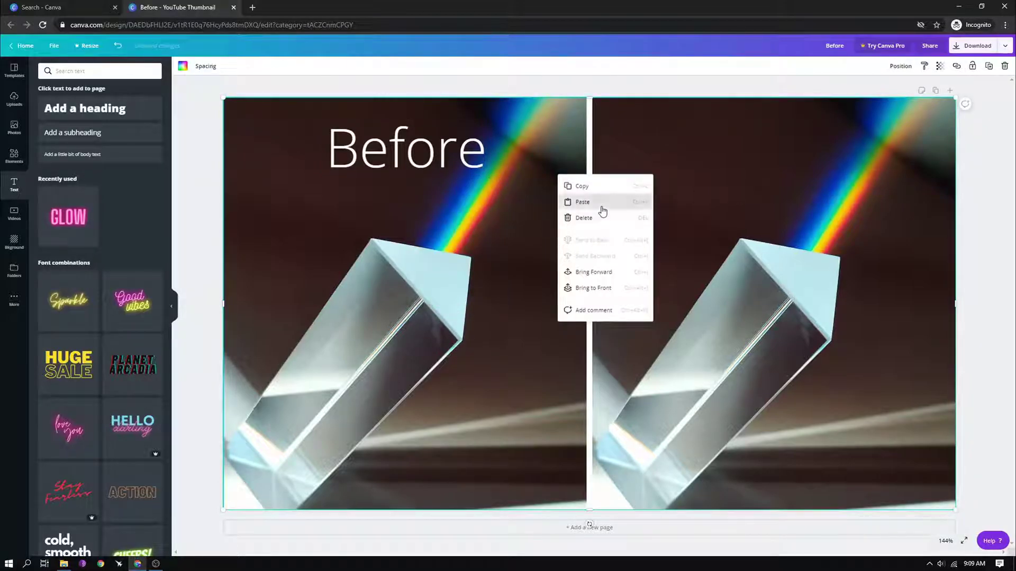
{"action": "left_click", "coordinate": [599, 200]}
{"action": "left_click", "coordinate": [152, 80]}
{"action": "left_click_drag", "start_coordinate": [415, 148], "coordinate": [694, 177]}
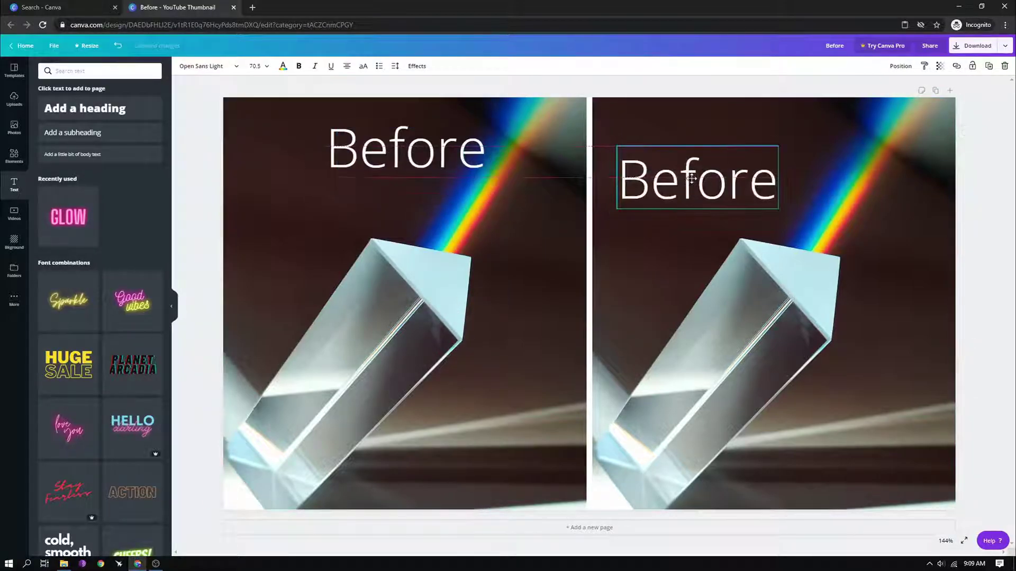
Change the copied text to "After" and centre it near the top of the second photo.
{"action": "double_click", "coordinate": [692, 179]}
{"action": "key", "text": "BackSpace"}
{"action": "type", "text": "After"}
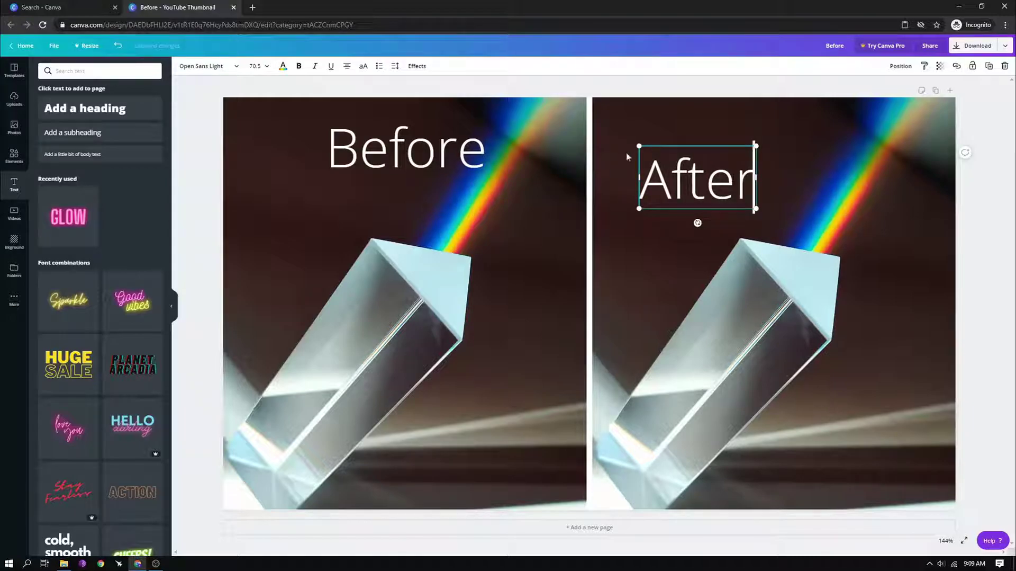
{"action": "left_click_drag", "start_coordinate": [699, 145], "coordinate": [792, 119]}
{"action": "left_click", "coordinate": [966, 125]}
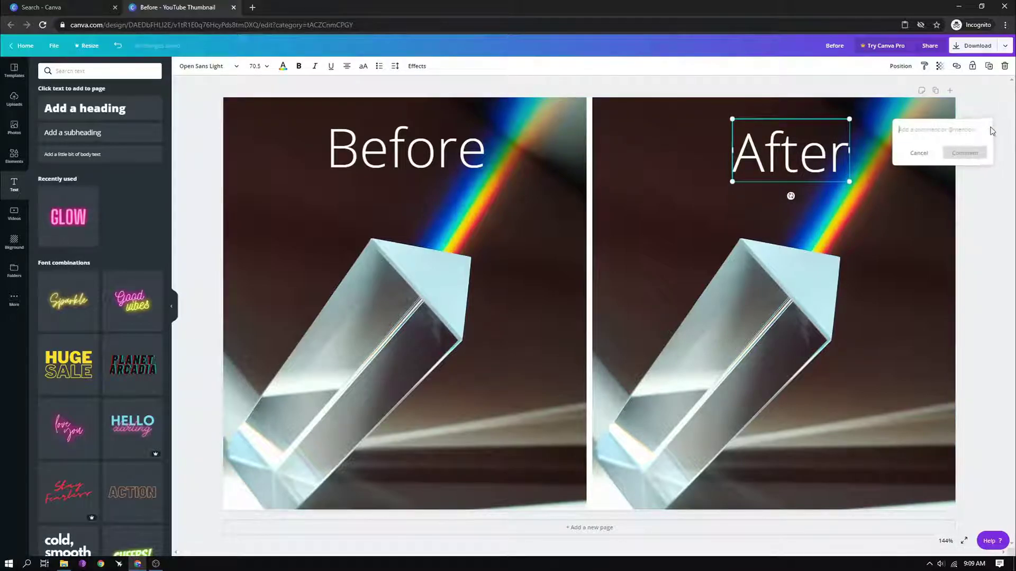
{"action": "left_click", "coordinate": [1002, 186]}
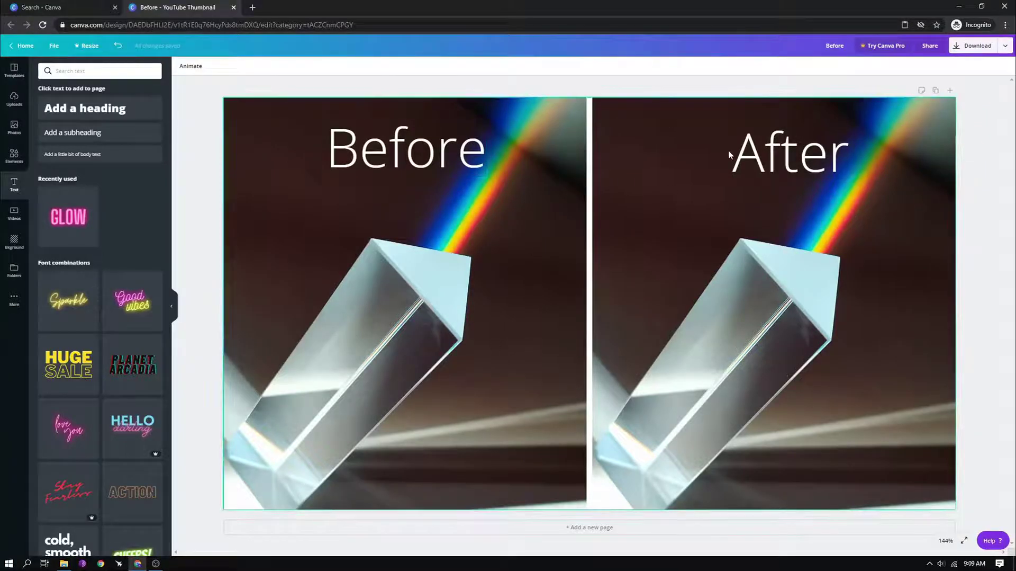
Clear the Grids search in the element library and browse the element categories.
{"action": "left_click", "coordinate": [13, 157]}
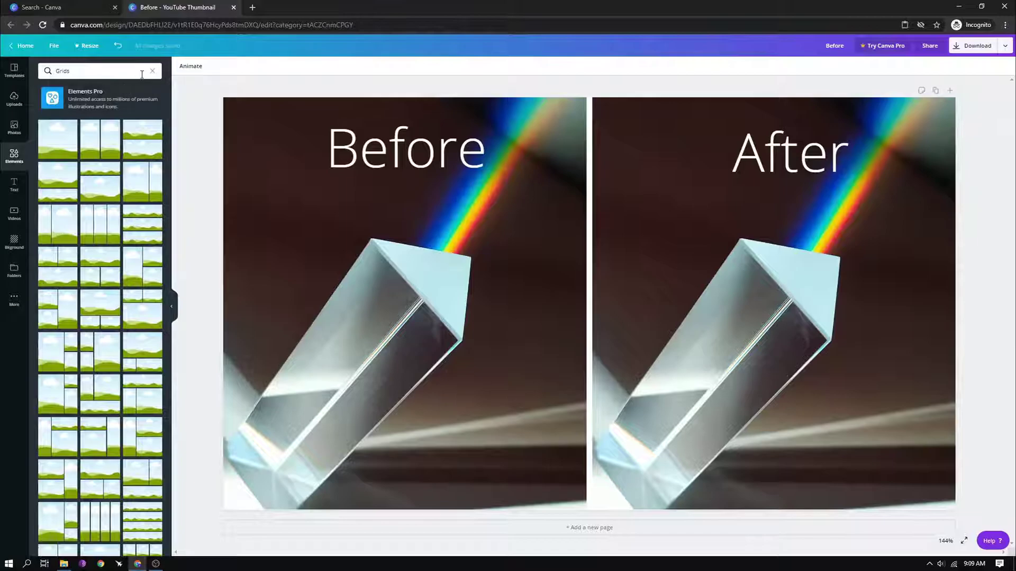
{"action": "left_click", "coordinate": [153, 71]}
{"action": "scroll", "coordinate": [143, 359], "scroll_direction": "down", "scroll_amount": 3}
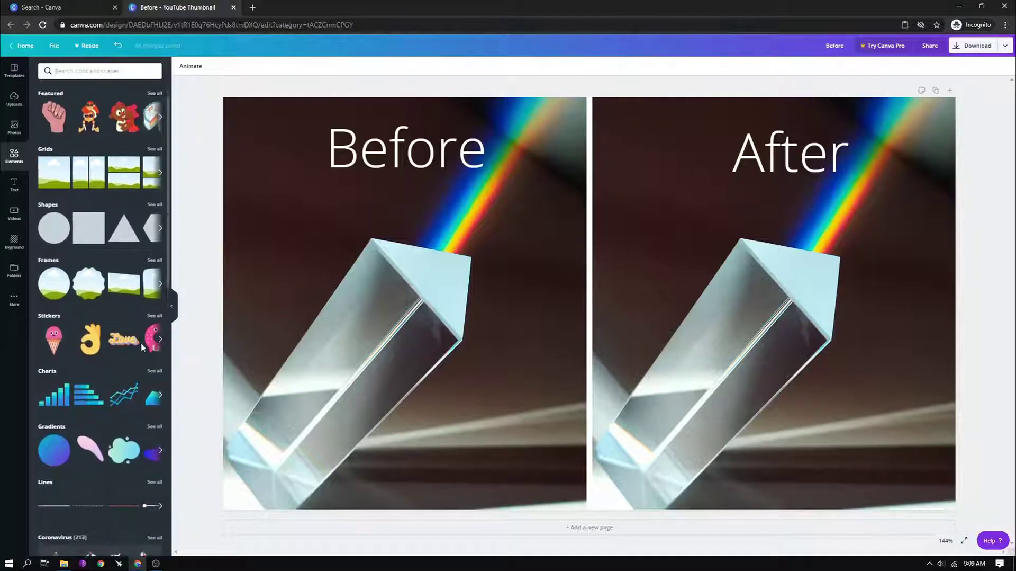
{"action": "scroll", "coordinate": [143, 358], "scroll_direction": "up", "scroll_amount": 3}
Delete the "Before" and "After" texts, both prism photos and the two-column grid from the page.
{"action": "left_click", "coordinate": [405, 162]}
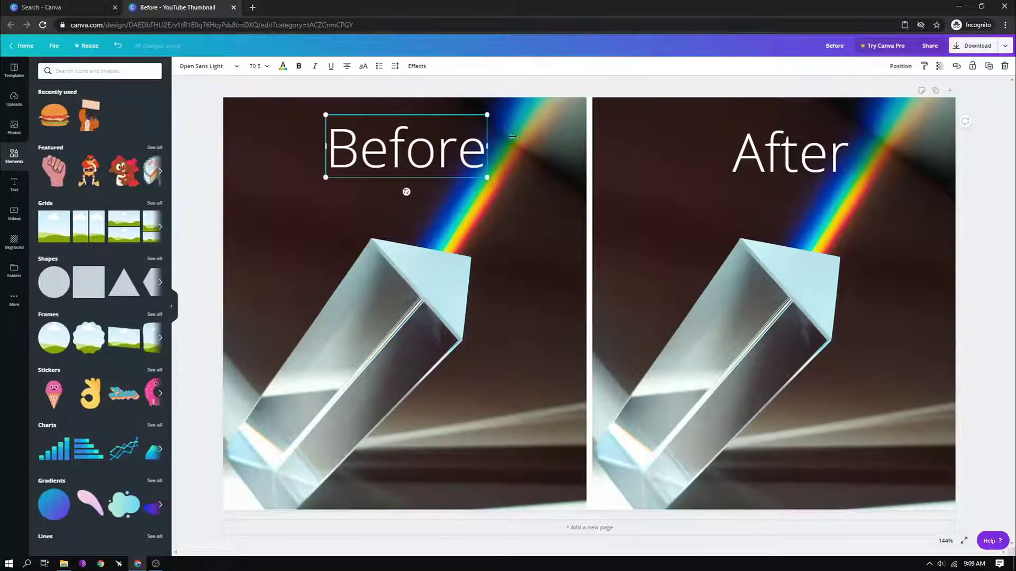
{"action": "key", "text": "Delete"}
{"action": "left_click", "coordinate": [792, 151]}
{"action": "key", "text": "Delete"}
{"action": "left_click", "coordinate": [766, 200]}
{"action": "key", "text": "Delete"}
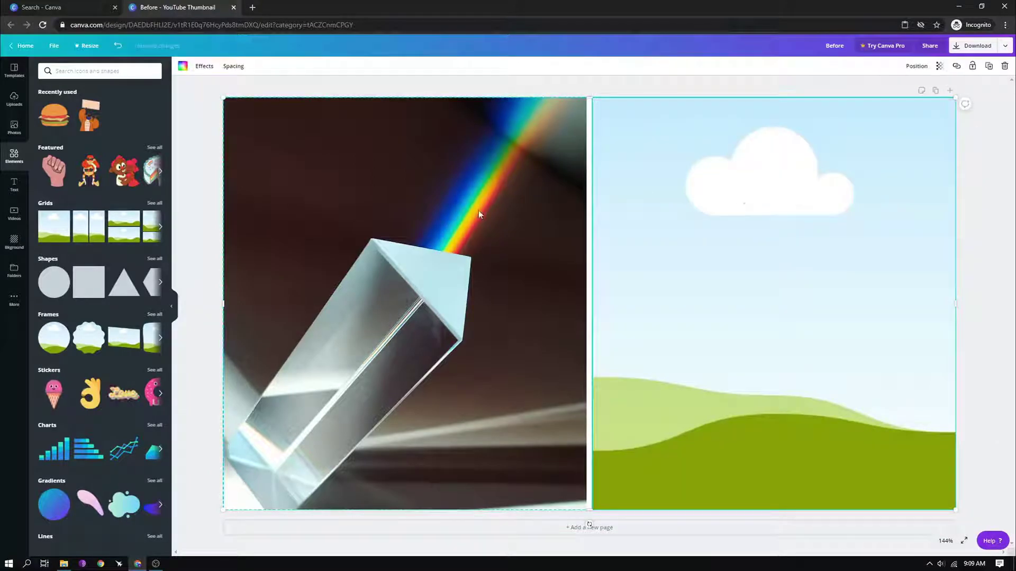
{"action": "left_click", "coordinate": [478, 210]}
{"action": "key", "text": "Delete"}
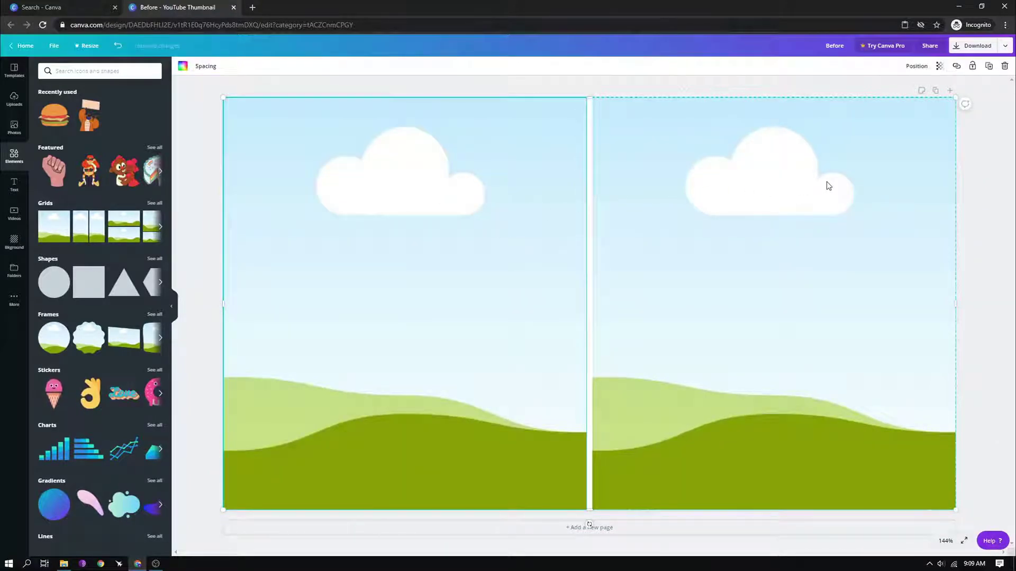
{"action": "key", "text": "Delete"}
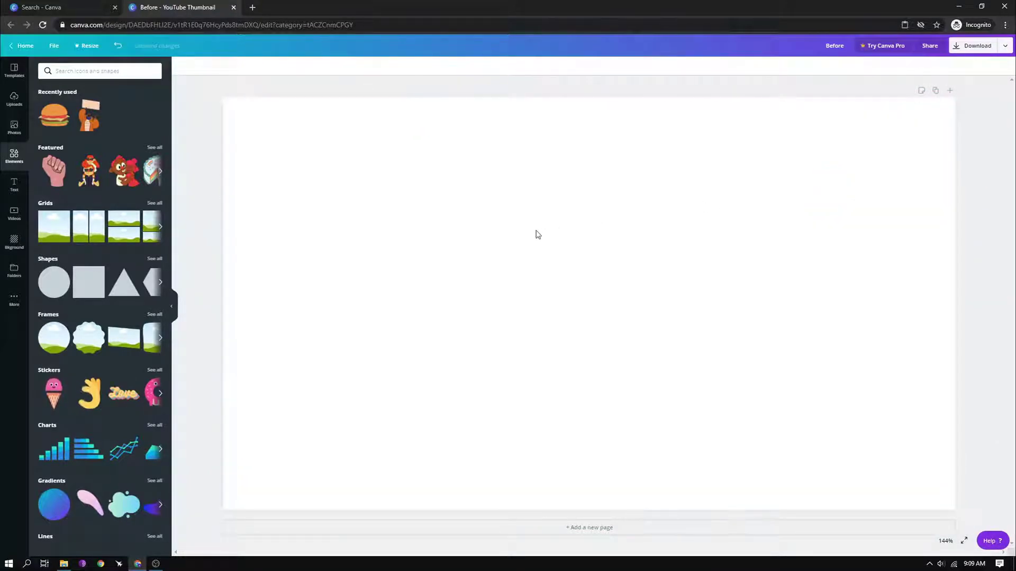
Add the recently used burger graphic and move it to the right half of the page.
{"action": "left_click", "coordinate": [239, 124]}
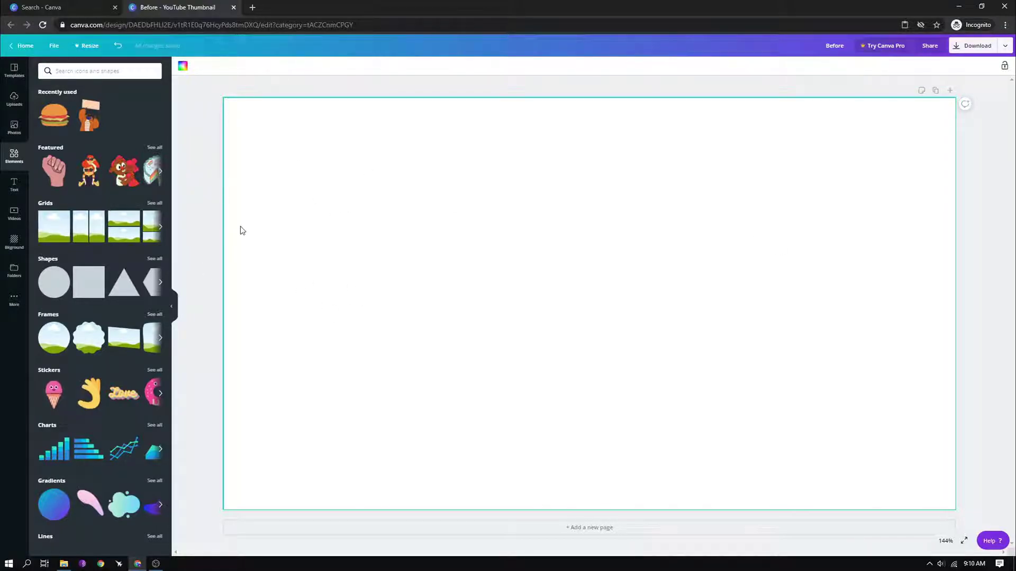
{"action": "left_click", "coordinate": [54, 115]}
{"action": "left_click_drag", "start_coordinate": [571, 284], "coordinate": [791, 283]}
Add the uploaded burger logo to the page, delete it and return to the element library.
{"action": "left_click", "coordinate": [13, 101]}
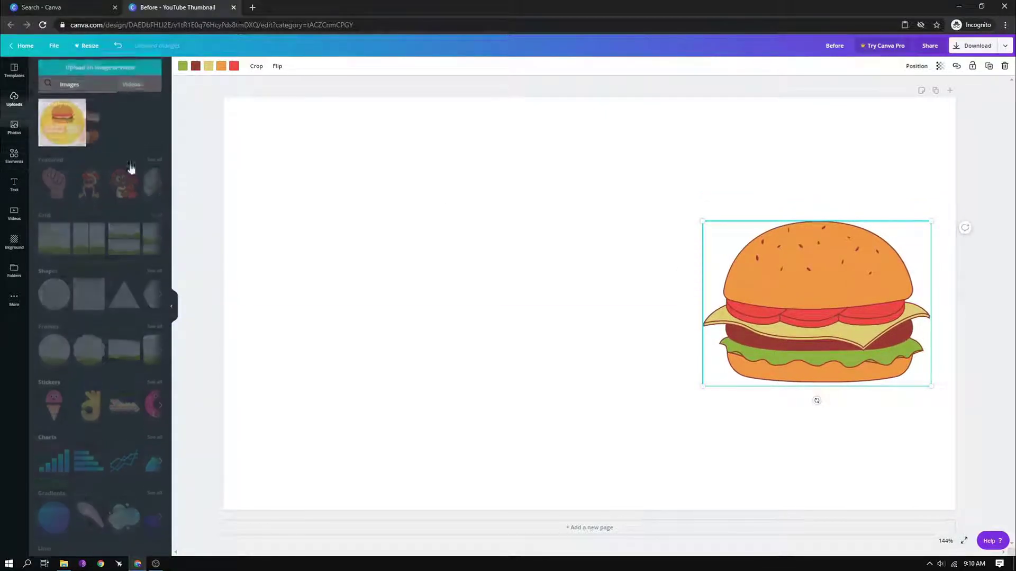
{"action": "left_click", "coordinate": [50, 124]}
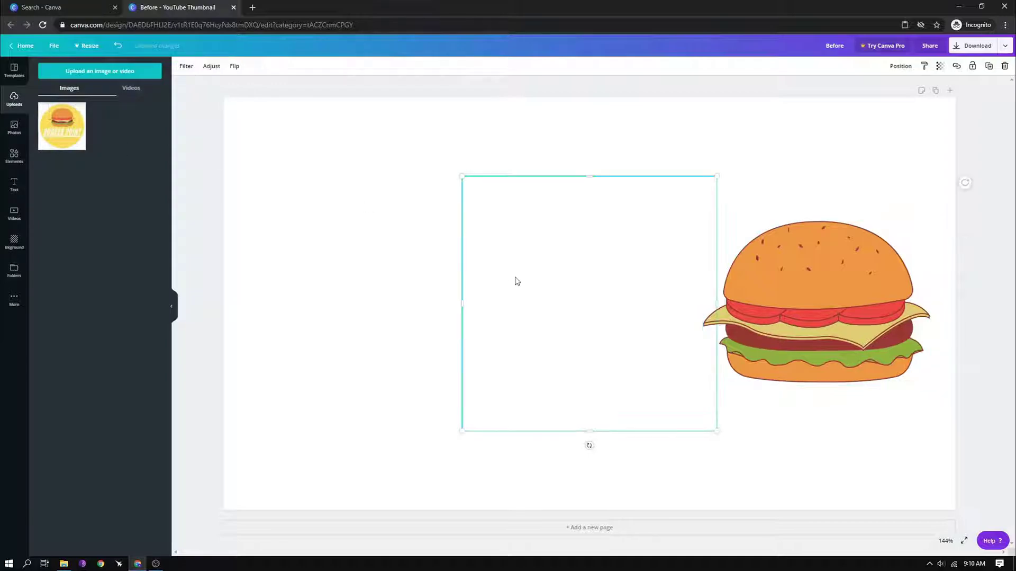
{"action": "left_click_drag", "start_coordinate": [578, 291], "coordinate": [502, 281]}
{"action": "key", "text": "Delete"}
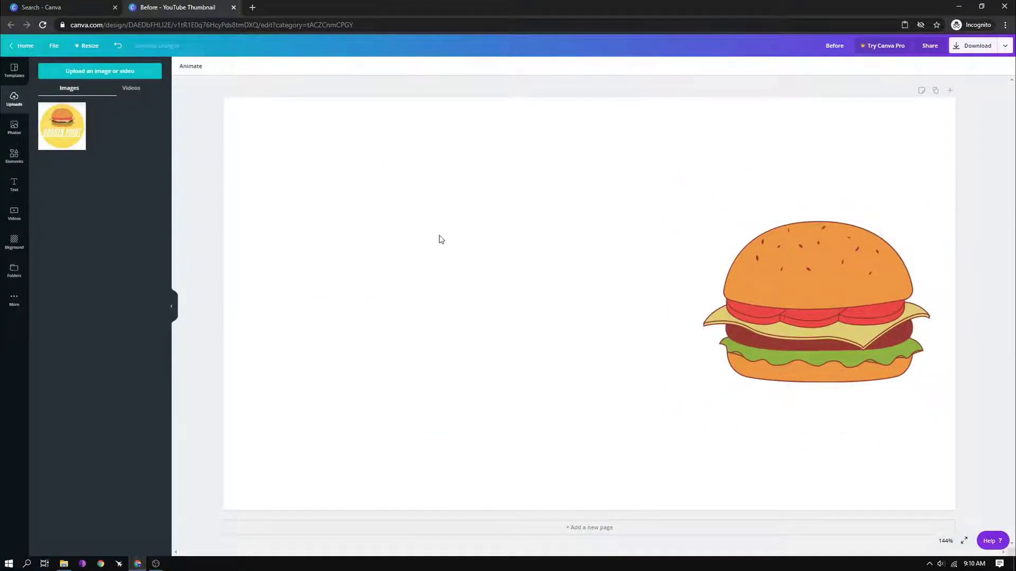
{"action": "left_click", "coordinate": [13, 156]}
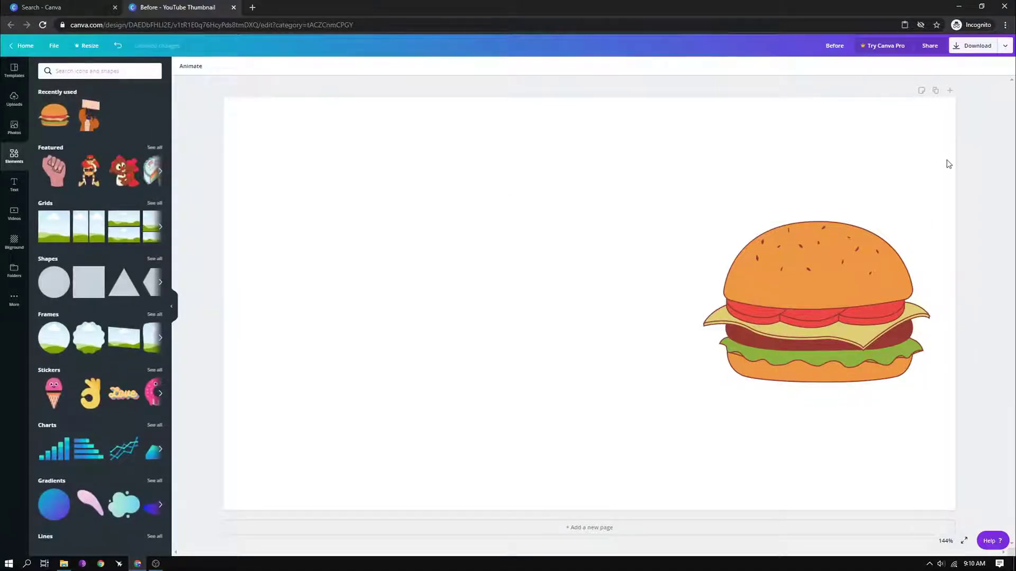
Adjust the burger graphic's horizontal position near the page's right edge, keeping it vertically centred.
{"action": "left_click", "coordinate": [864, 272]}
{"action": "mouse_move", "coordinate": [864, 272]}
{"action": "left_mouse_down"}
{"action": "mouse_move", "coordinate": [887, 272]}
{"action": "mouse_move", "coordinate": [857, 275]}
{"action": "left_mouse_up"}
{"action": "left_click", "coordinate": [837, 401]}
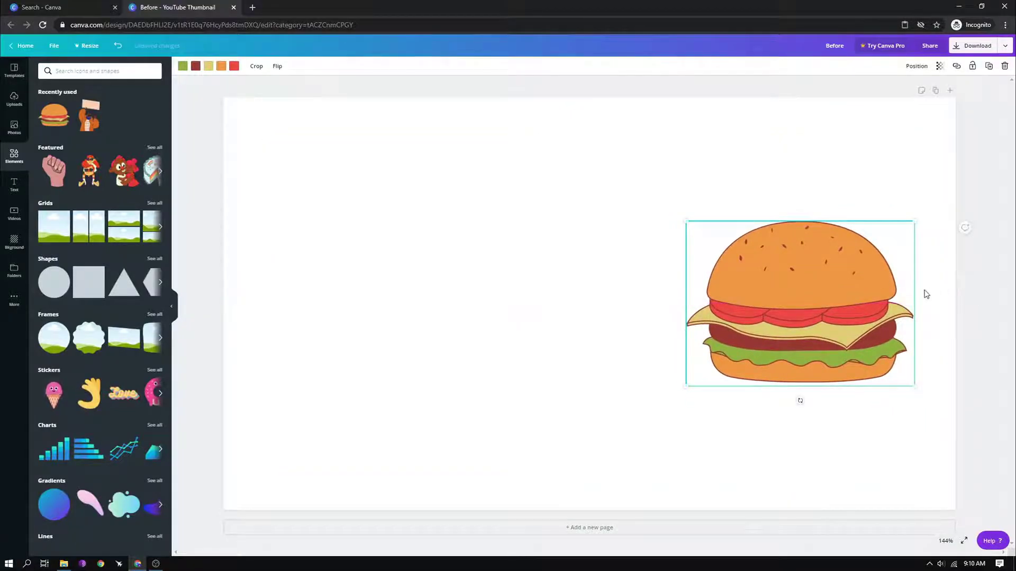
{"action": "left_click", "coordinate": [979, 293]}
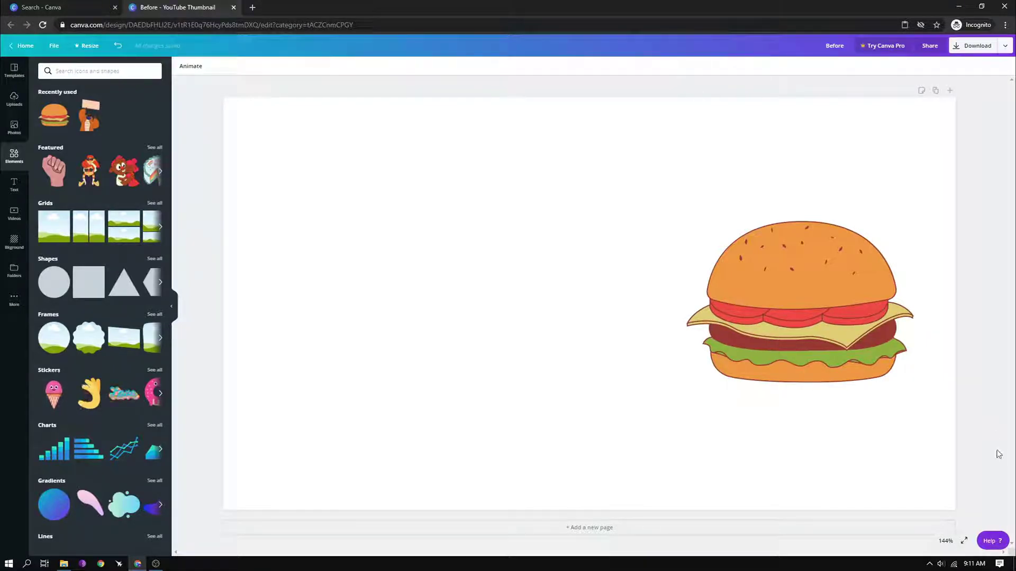
{"action": "left_click", "coordinate": [807, 370]}
{"action": "left_click_drag", "start_coordinate": [806, 317], "coordinate": [818, 318]}
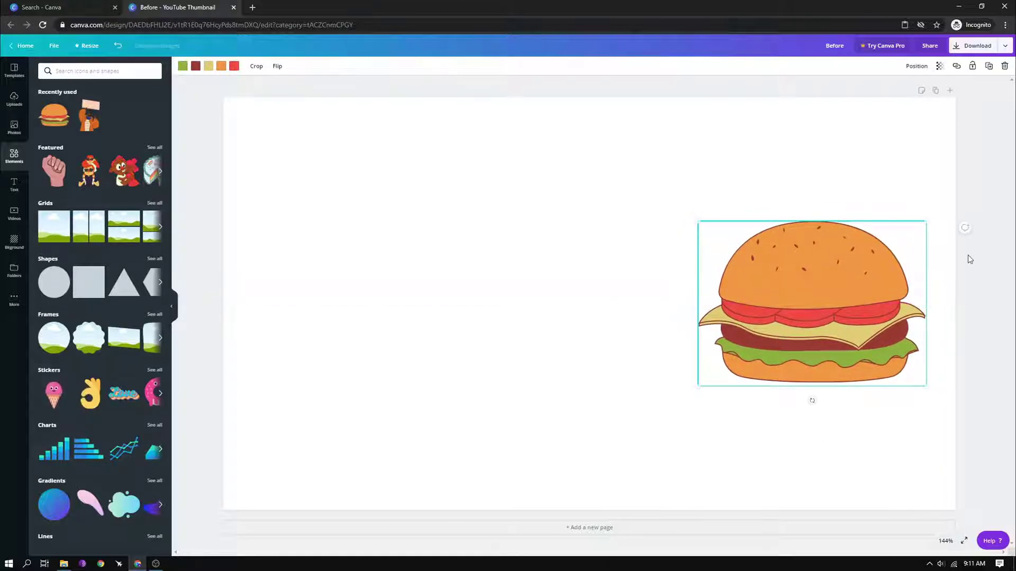
{"action": "left_click", "coordinate": [971, 249]}
Add a body text box reading "best burger recipe" to the page.
{"action": "left_click", "coordinate": [13, 185]}
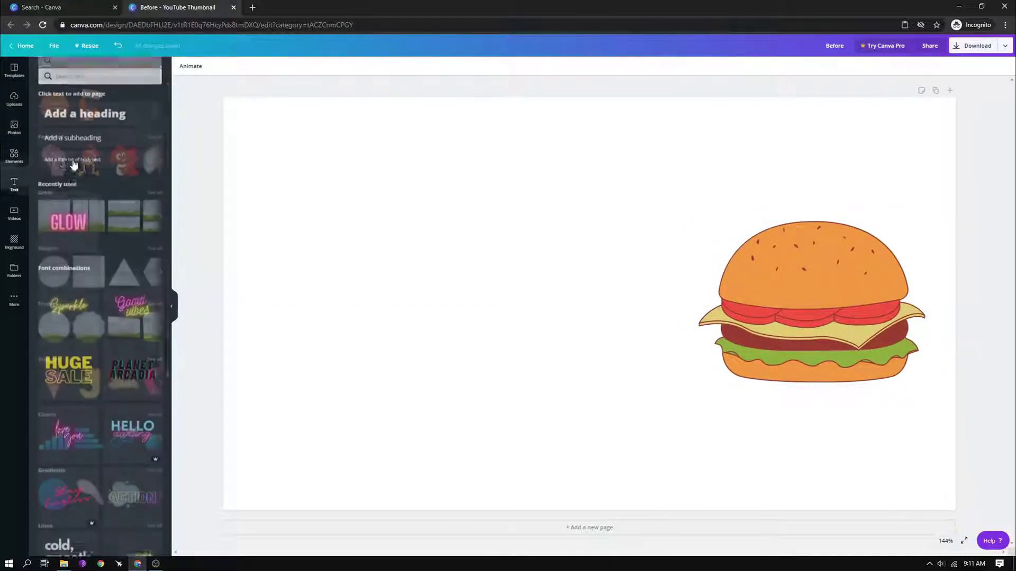
{"action": "left_click", "coordinate": [94, 157]}
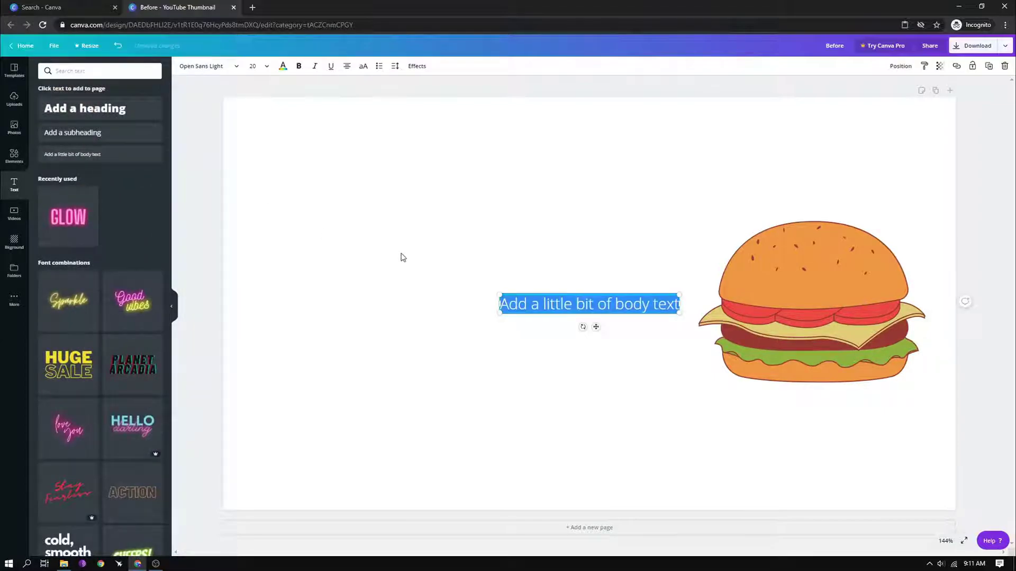
{"action": "type", "text": "best g"}
{"action": "key", "text": "BackSpace"}
{"action": "type", "text": "bug"}
{"action": "key", "text": "BackSpace"}
{"action": "type", "text": "rger red"}
{"action": "type", "text": "ipe"}
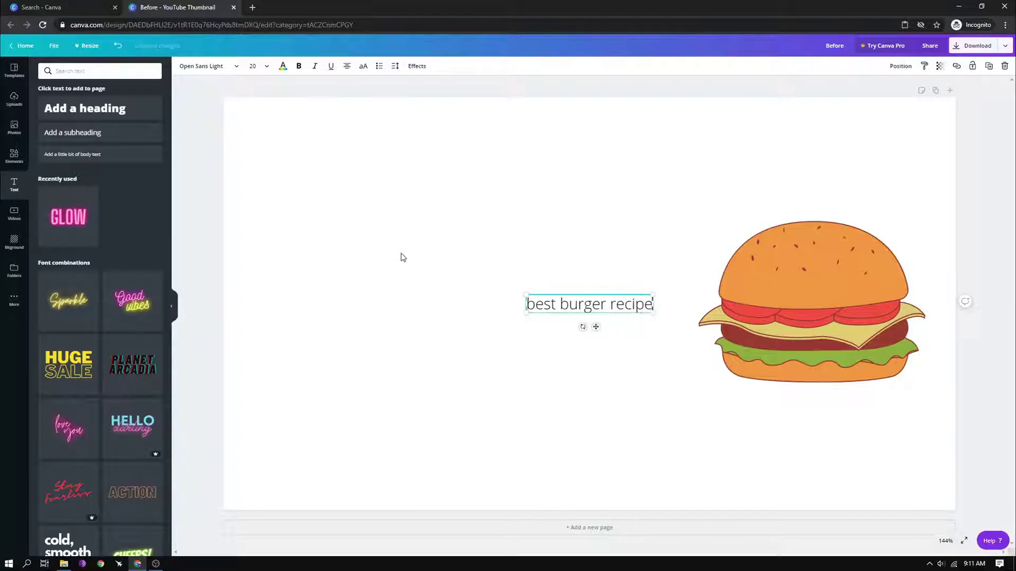
Enlarge the "best burger recipe" text to fill the width left of the burger and centre it vertically on the page.
{"action": "left_click_drag", "start_coordinate": [587, 291], "coordinate": [435, 259]}
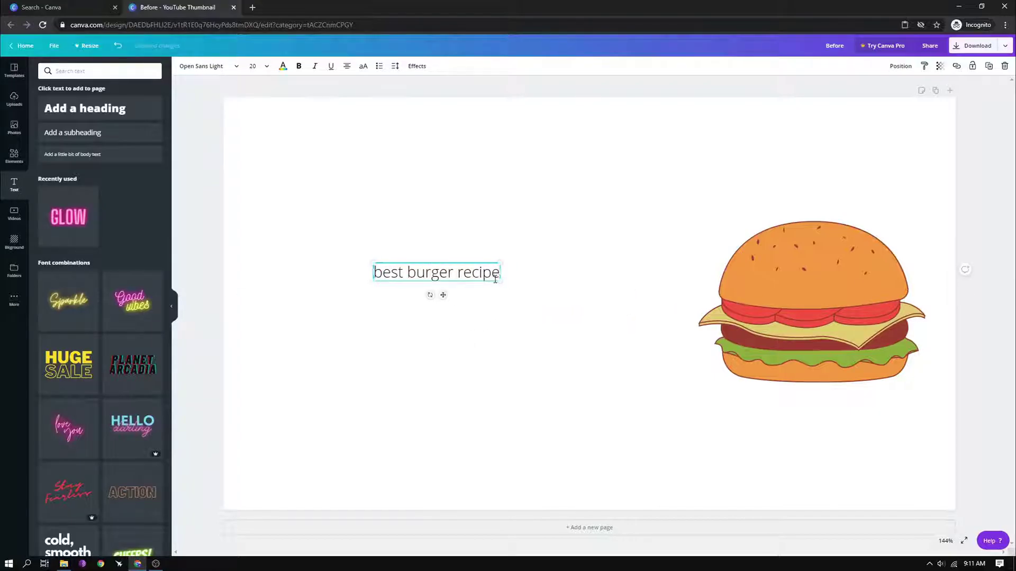
{"action": "left_click_drag", "start_coordinate": [501, 279], "coordinate": [645, 302]}
{"action": "left_click_drag", "start_coordinate": [375, 283], "coordinate": [466, 273]}
{"action": "left_click", "coordinate": [582, 346]}
{"action": "left_click", "coordinate": [387, 275]}
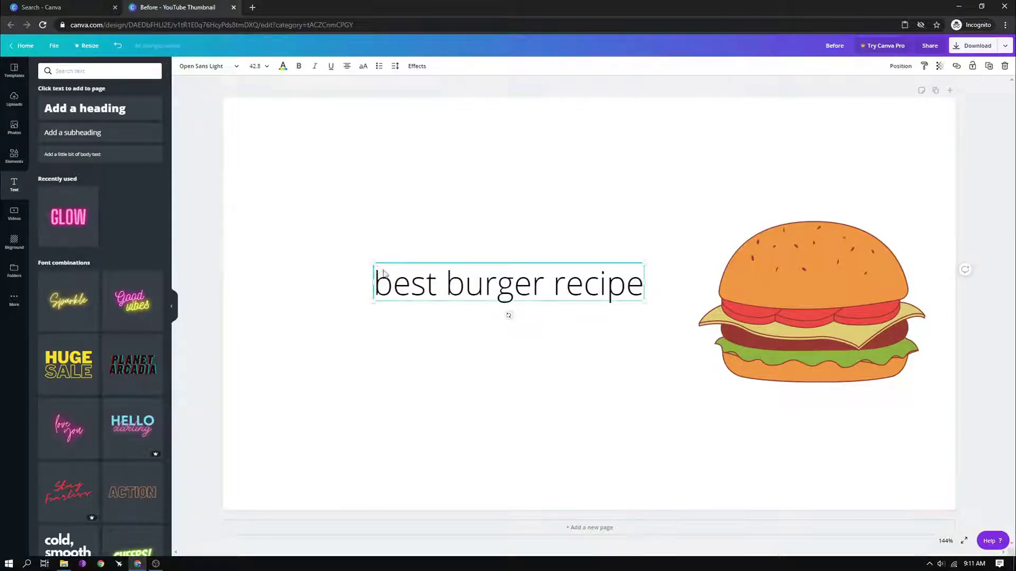
{"action": "left_click_drag", "start_coordinate": [363, 258], "coordinate": [225, 240]}
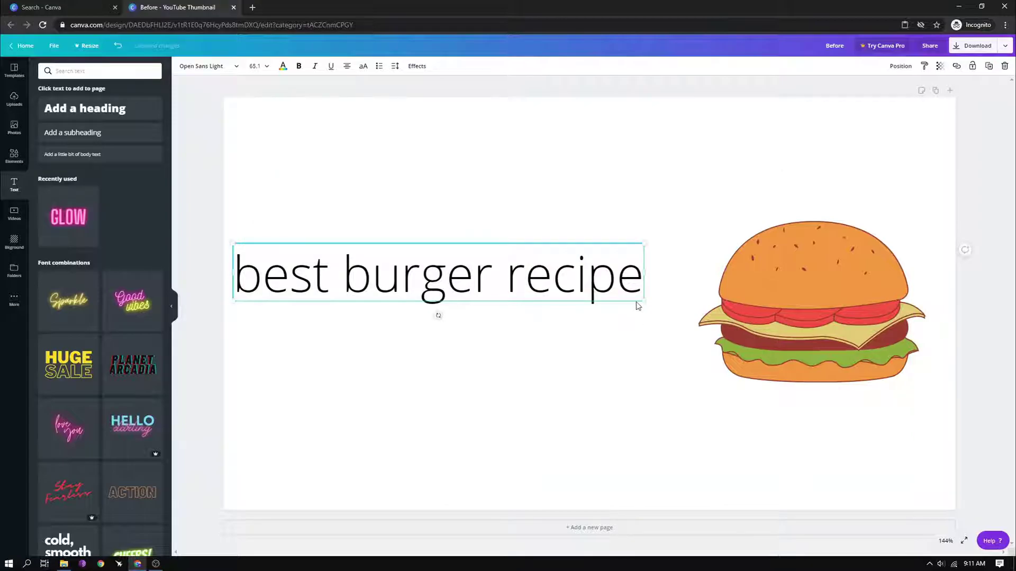
{"action": "left_click_drag", "start_coordinate": [655, 300], "coordinate": [696, 320]}
{"action": "left_click_drag", "start_coordinate": [511, 285], "coordinate": [526, 310]}
{"action": "left_click", "coordinate": [990, 229]}
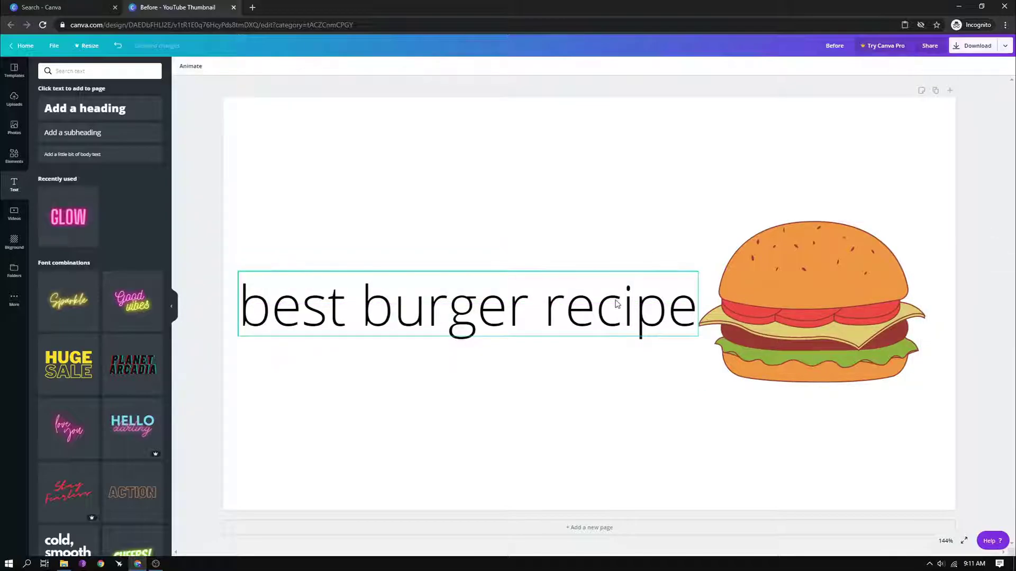
Delete the "best burger recipe" text and the burger graphic from the page.
{"action": "left_click", "coordinate": [551, 331]}
{"action": "key", "text": "Delete"}
{"action": "left_click", "coordinate": [810, 371]}
{"action": "key", "text": "Delete"}
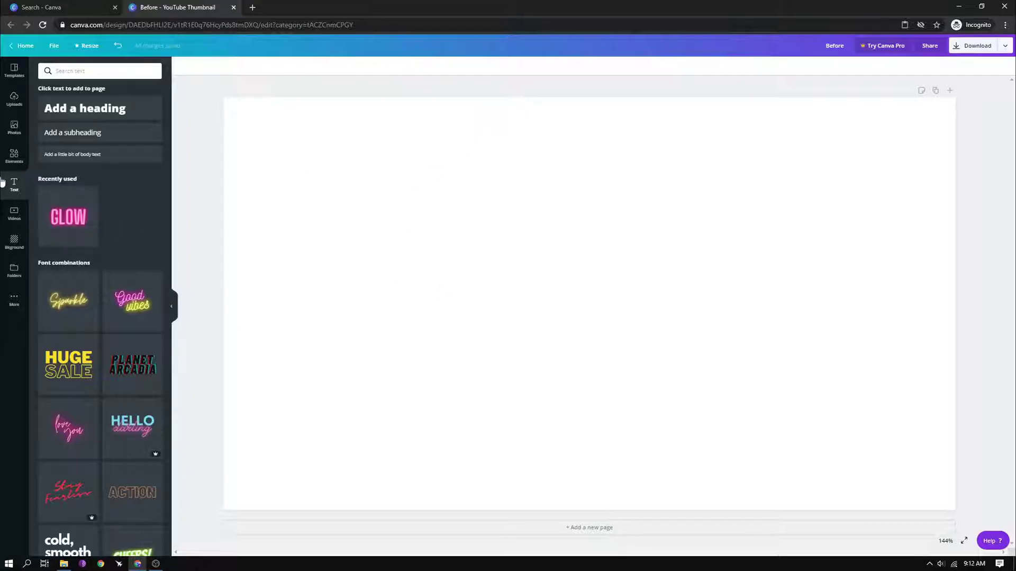
Search the elements for "youtube", add the free red play-button logo and place it at the page's top centre.
{"action": "left_click", "coordinate": [13, 155]}
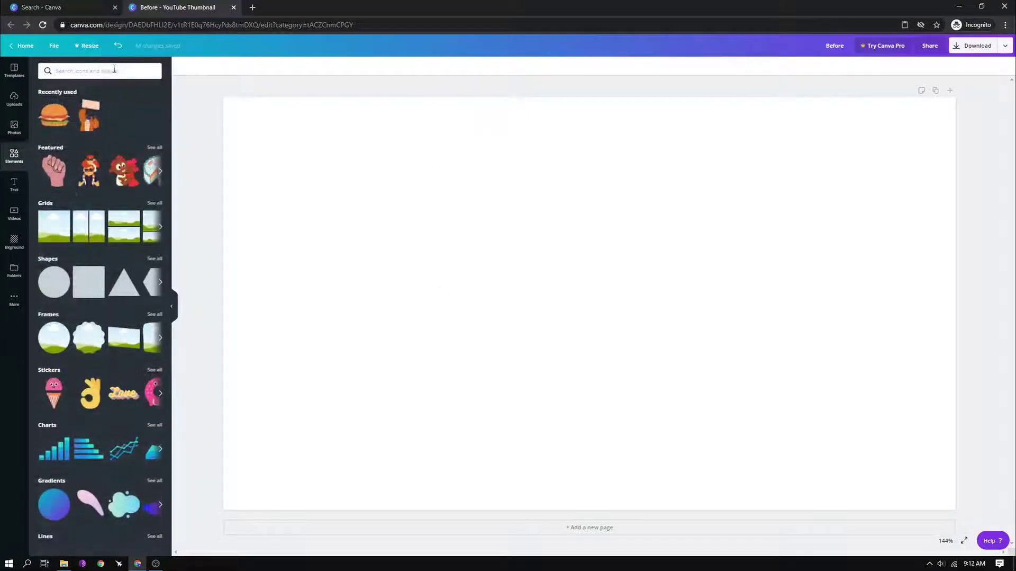
{"action": "left_click", "coordinate": [101, 69]}
{"action": "type", "text": "yoouutube"}
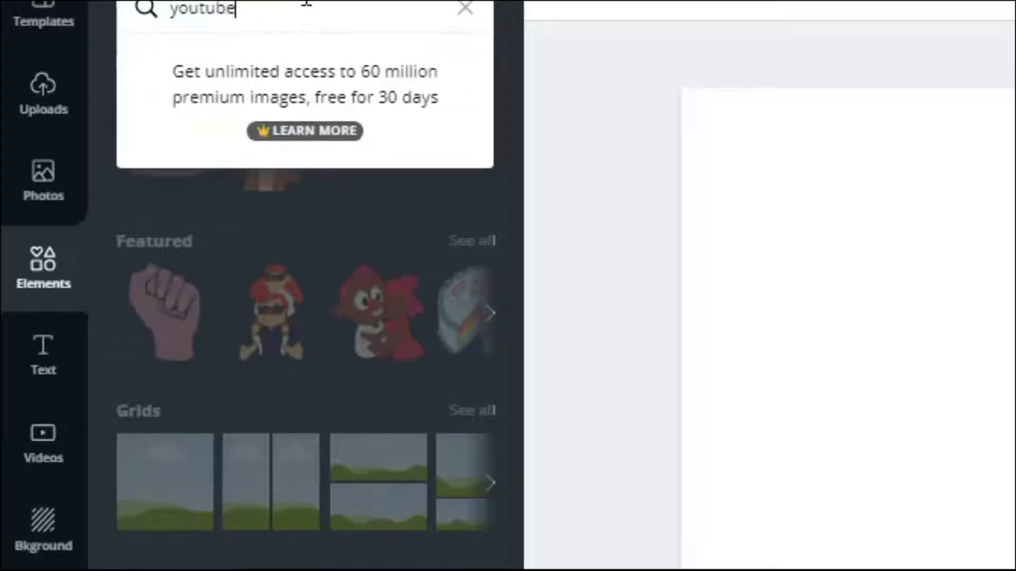
{"action": "key", "text": "Return"}
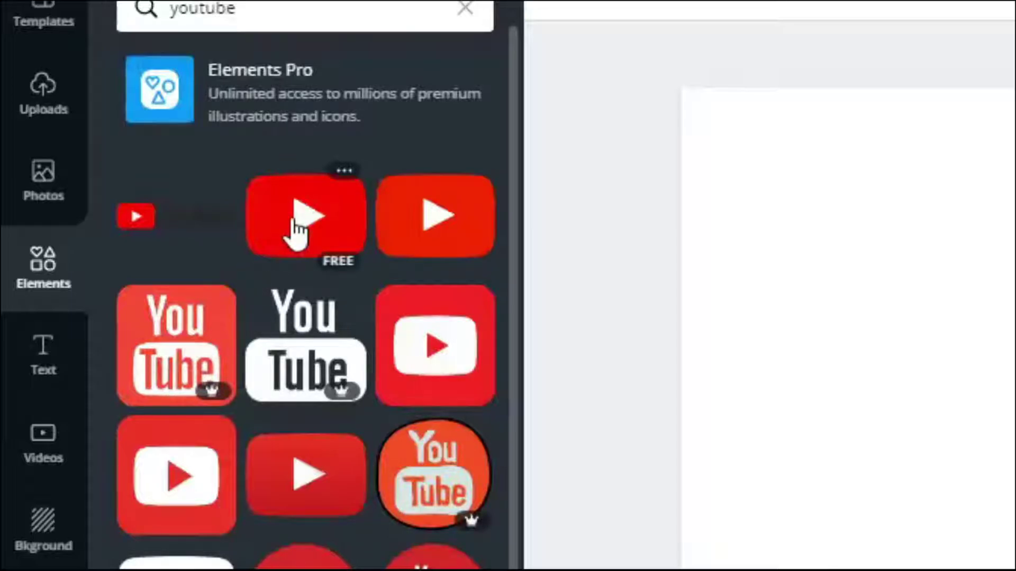
{"action": "left_click", "coordinate": [294, 229]}
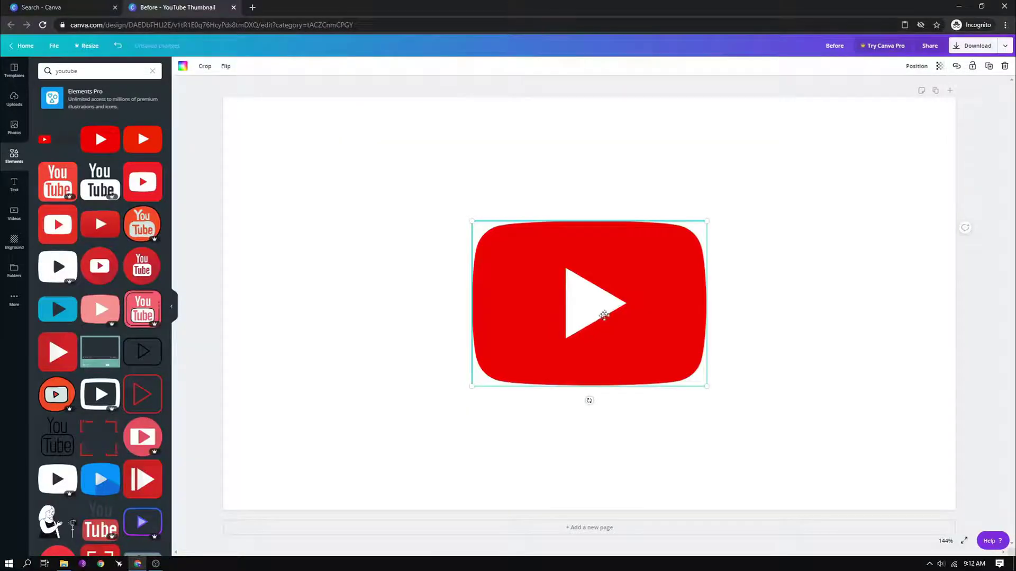
{"action": "left_click_drag", "start_coordinate": [604, 315], "coordinate": [583, 209]}
{"action": "left_click", "coordinate": [966, 191]}
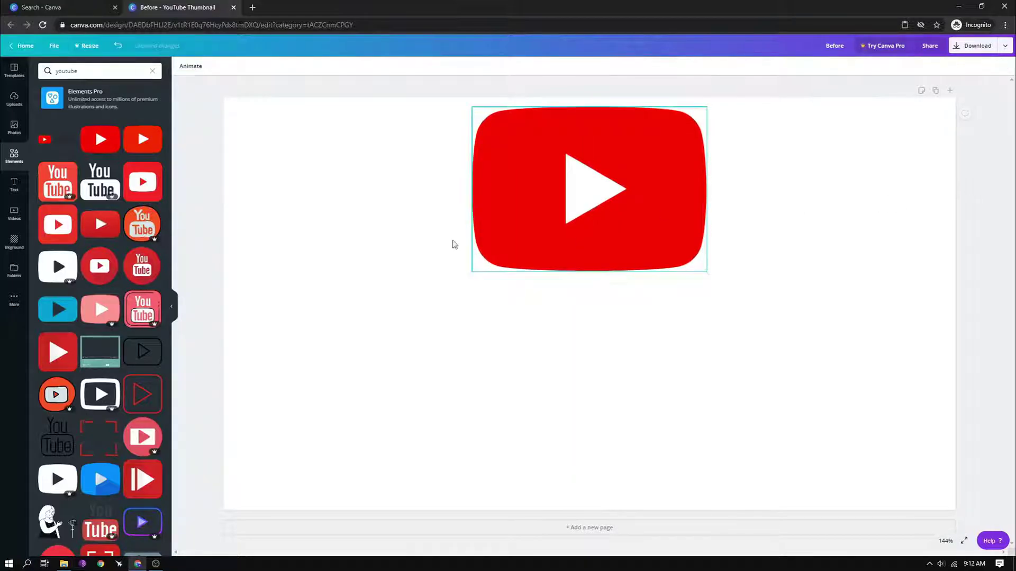
Add a body text box reading "Youtube ban in Pakistan" beneath the play-button logo.
{"action": "left_click", "coordinate": [15, 184]}
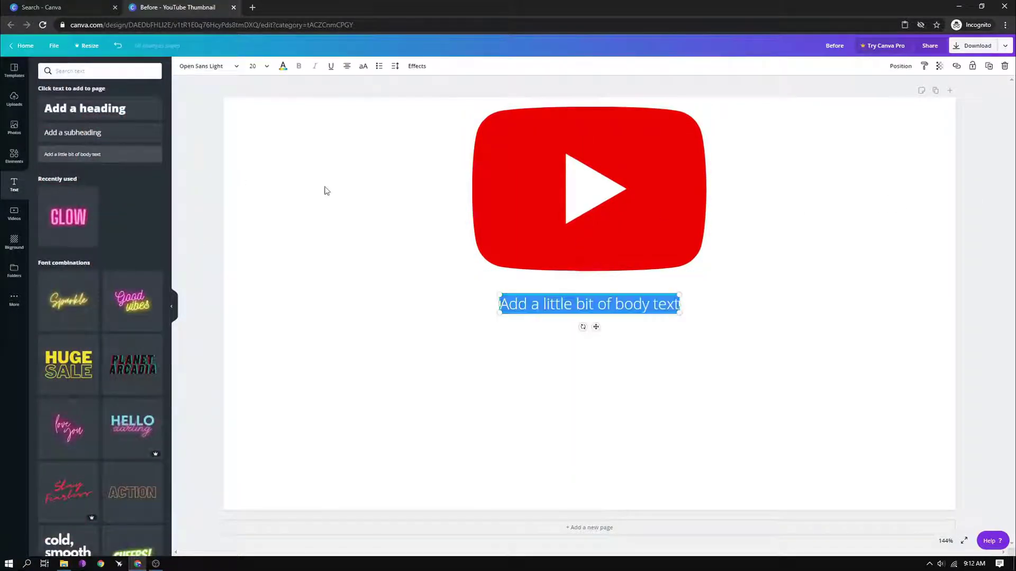
{"action": "key", "text": "BackSpace"}
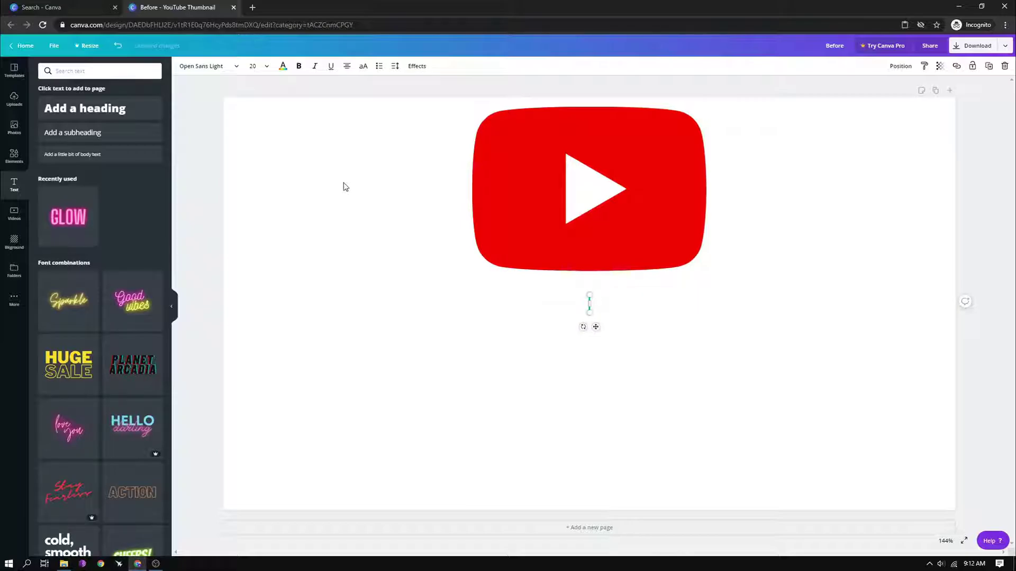
{"action": "type", "text": "YOutube ban"}
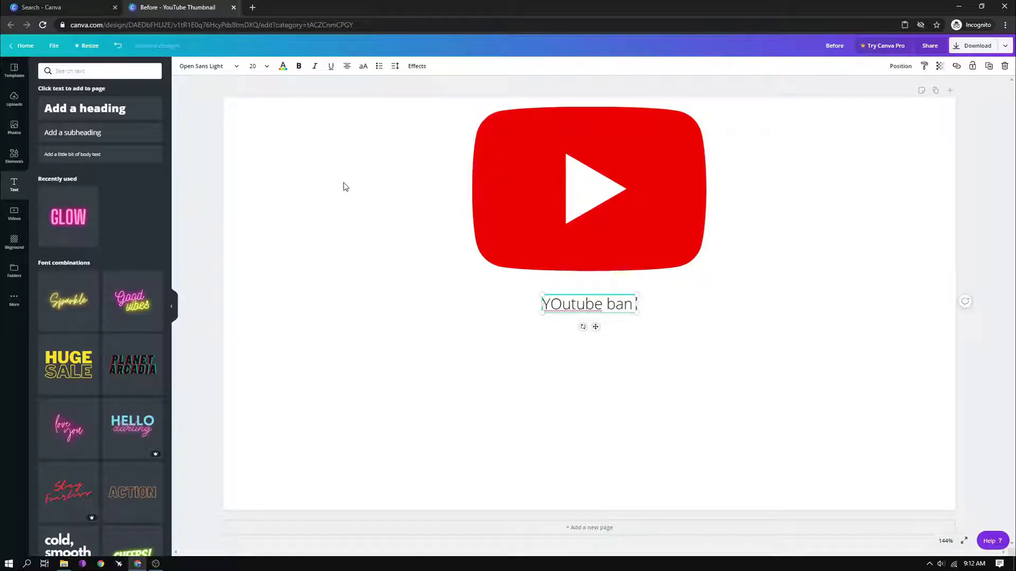
{"action": "type", "text": " in Pakistan"}
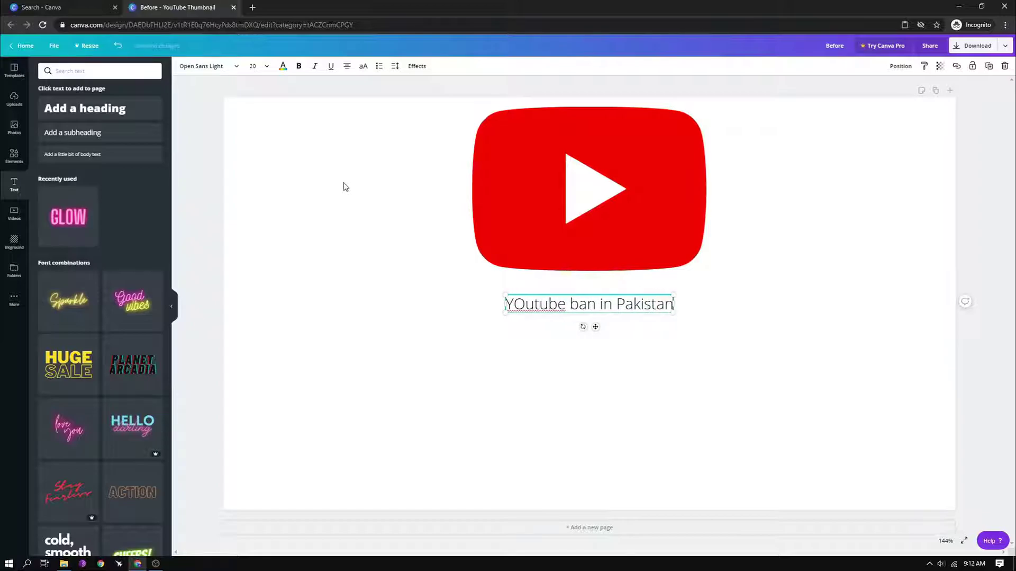
{"action": "left_click", "coordinate": [524, 306]}
{"action": "key", "text": "BackSpace"}
{"action": "type", "text": "o"}
Make the "Youtube ban in Pakistan" caption bold and enlarge it to a font size of about 62.2.
{"action": "left_click_drag", "start_coordinate": [666, 313], "coordinate": [836, 373]}
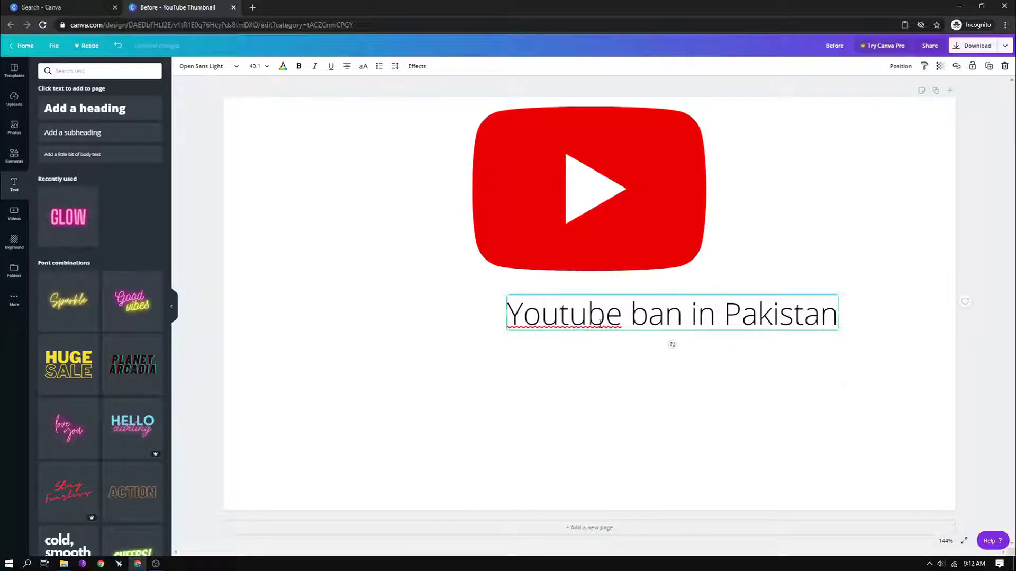
{"action": "double_click", "coordinate": [601, 322]}
{"action": "triple_click", "coordinate": [601, 322]}
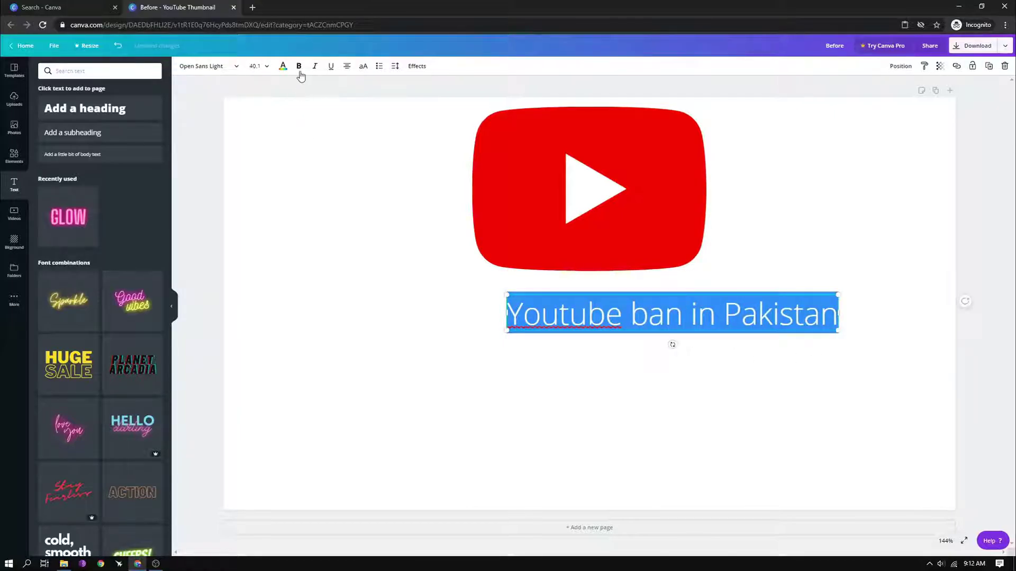
{"action": "left_click", "coordinate": [299, 73]}
{"action": "left_click_drag", "start_coordinate": [484, 294], "coordinate": [280, 275]}
{"action": "left_click", "coordinate": [710, 280]}
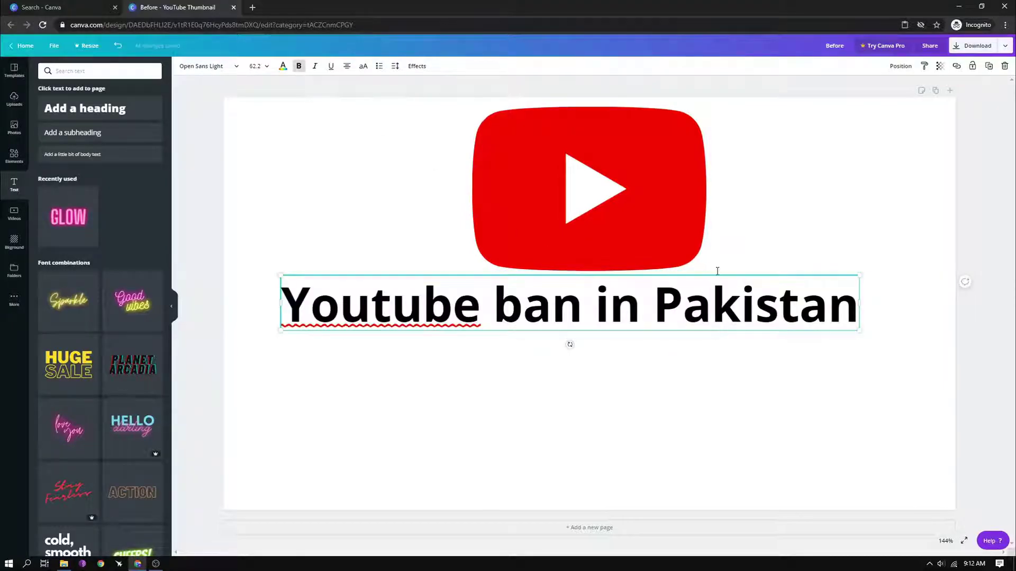
Move the caption down so it sits clear below the logo, roughly centred across the page.
{"action": "left_click_drag", "start_coordinate": [713, 274], "coordinate": [735, 307]}
{"action": "left_click", "coordinate": [991, 221]}
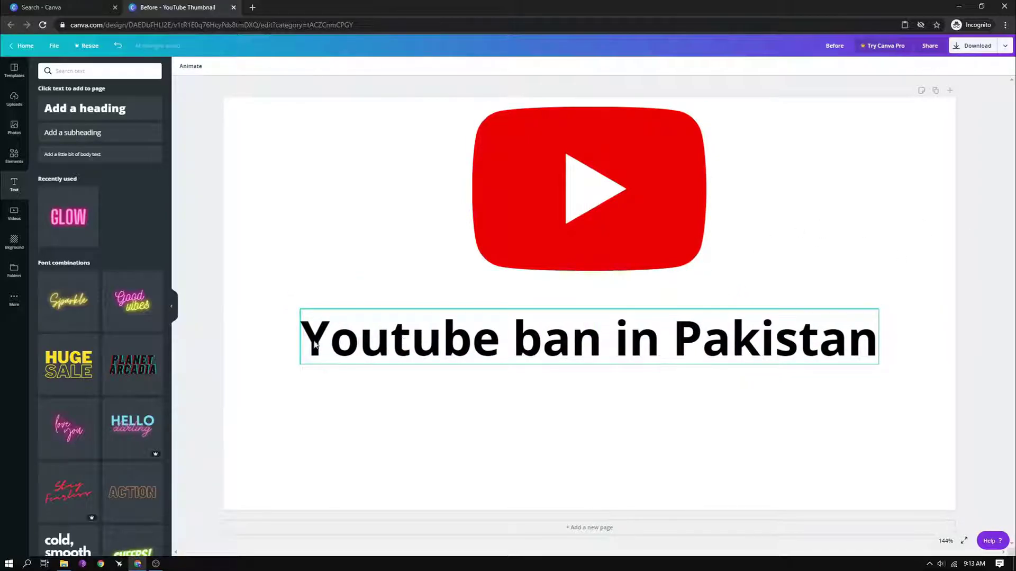
{"action": "left_click", "coordinate": [464, 333]}
{"action": "left_click_drag", "start_coordinate": [470, 332], "coordinate": [476, 352]}
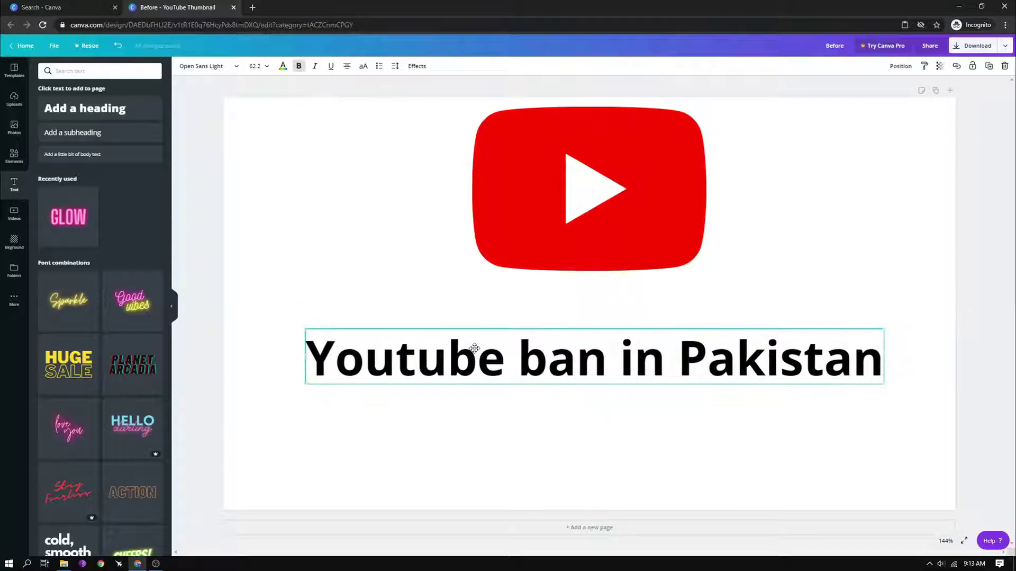
Add a square shape behind the caption and stretch it into a red band spanning past both page edges, about 217 high.
{"action": "left_click", "coordinate": [14, 155]}
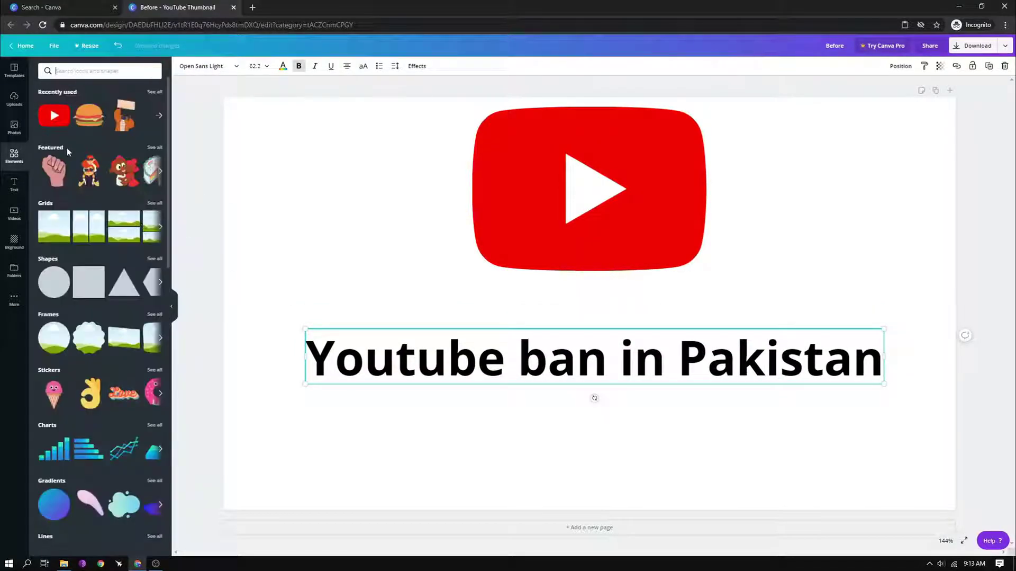
{"action": "left_click", "coordinate": [88, 282]}
{"action": "left_click_drag", "start_coordinate": [476, 312], "coordinate": [207, 312]}
{"action": "left_click_drag", "start_coordinate": [709, 307], "coordinate": [996, 307]}
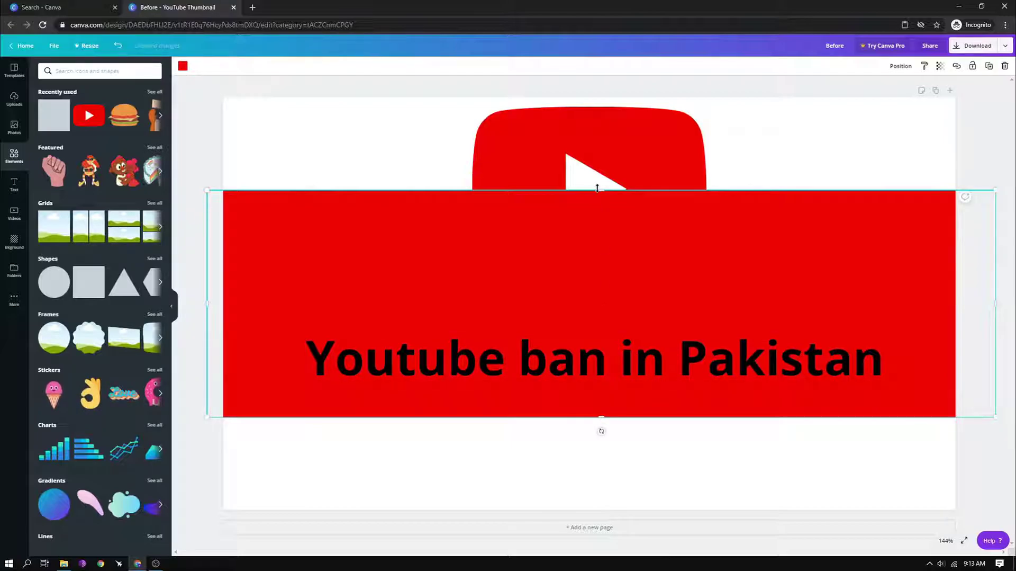
{"action": "left_click_drag", "start_coordinate": [598, 188], "coordinate": [606, 291]}
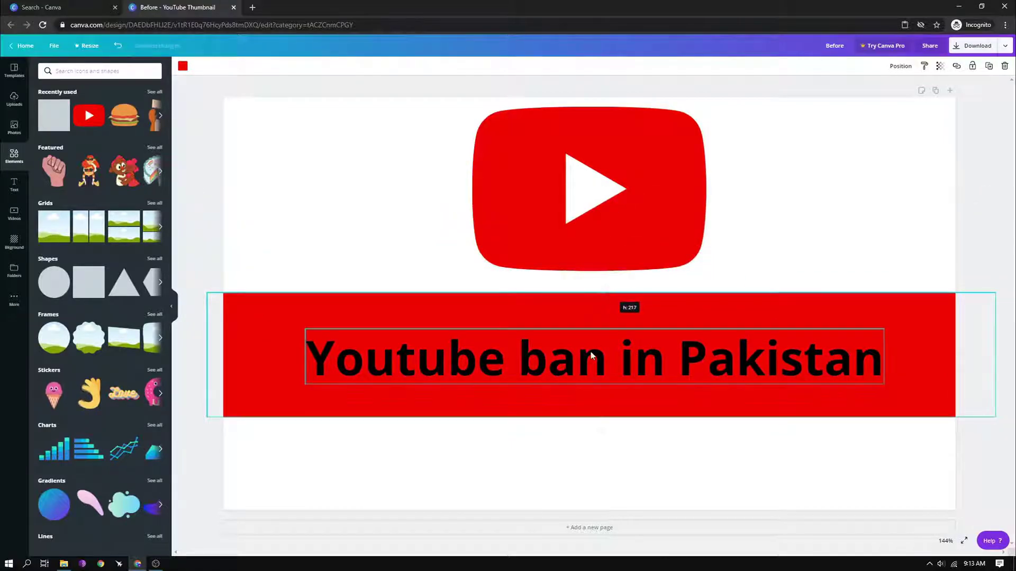